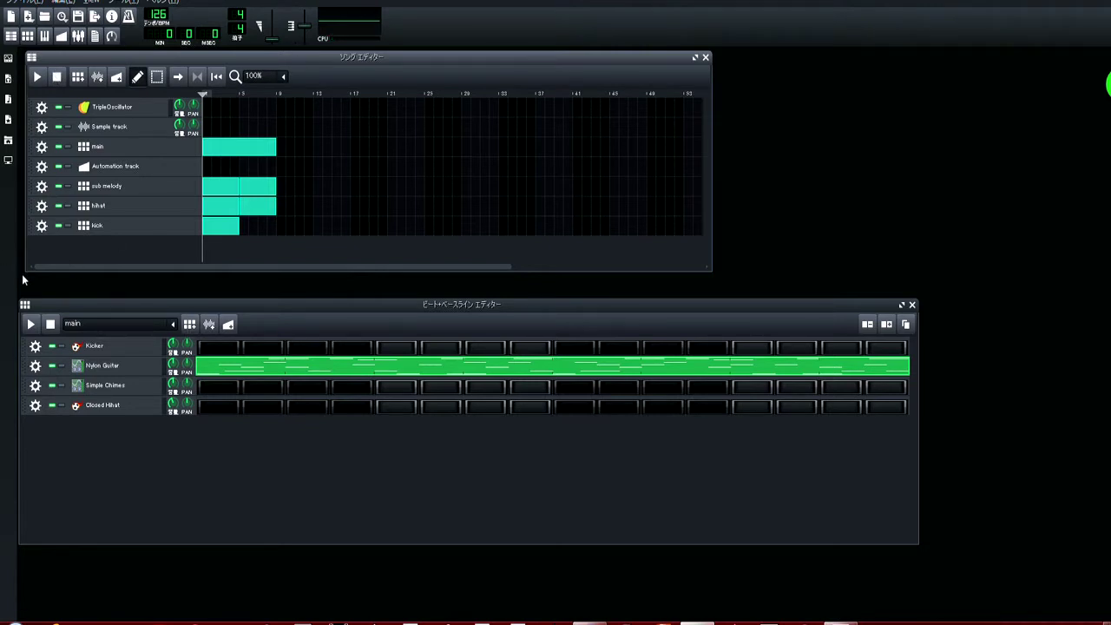
Browse the computer's files to the F:/LMMS/data/stk folder and widen the file browser to show full folder names
{"action": "left_click", "coordinate": [7, 160]}
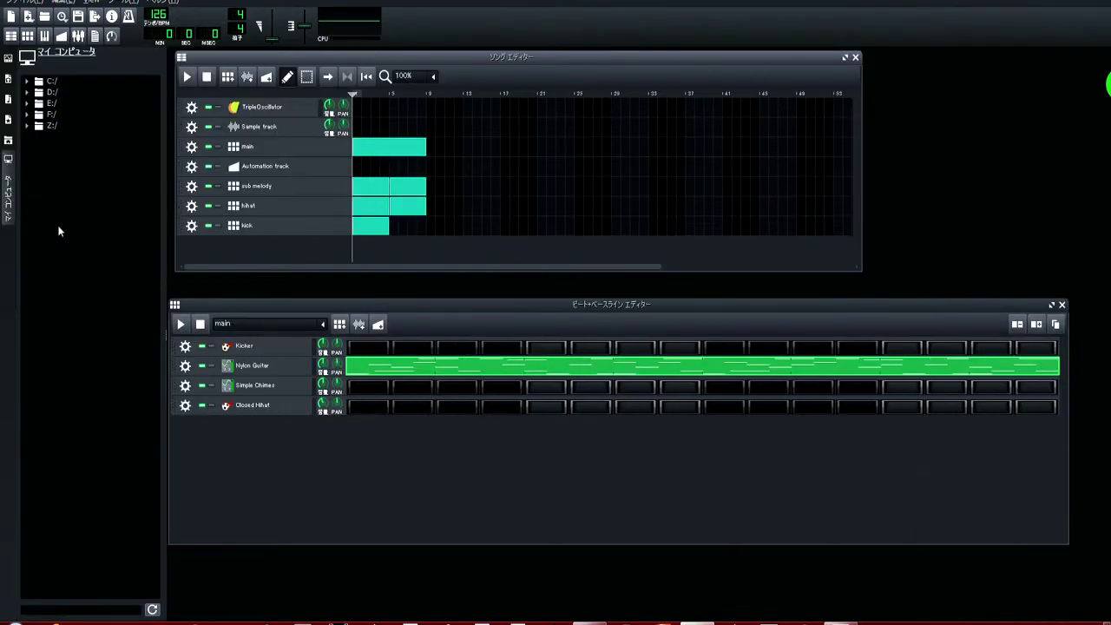
{"action": "left_click", "coordinate": [26, 126]}
{"action": "left_click", "coordinate": [26, 126]}
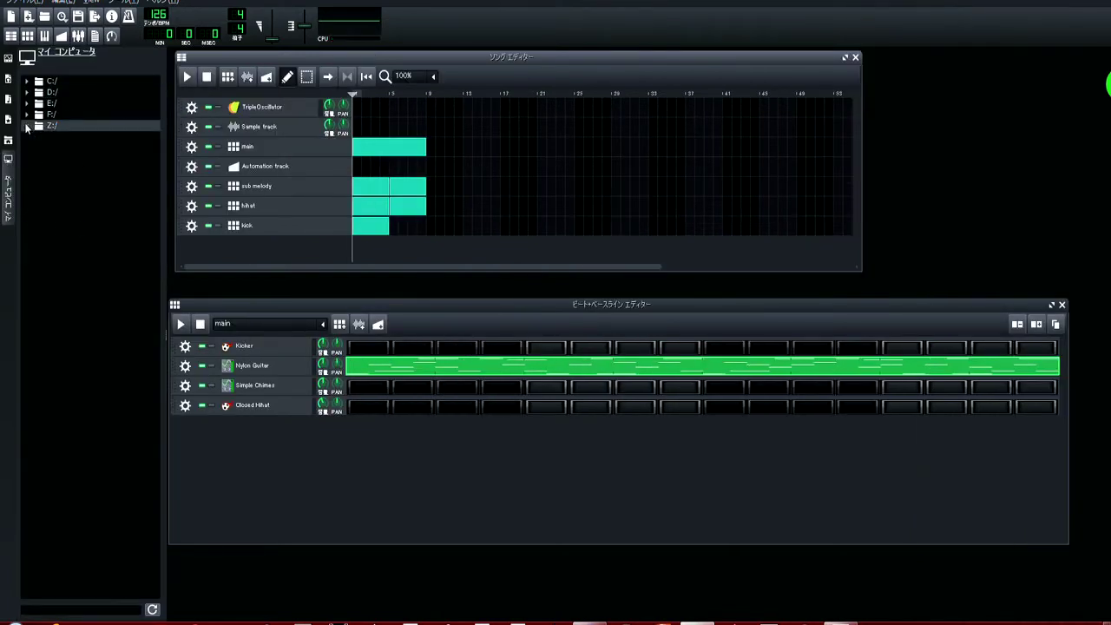
{"action": "left_click", "coordinate": [27, 114]}
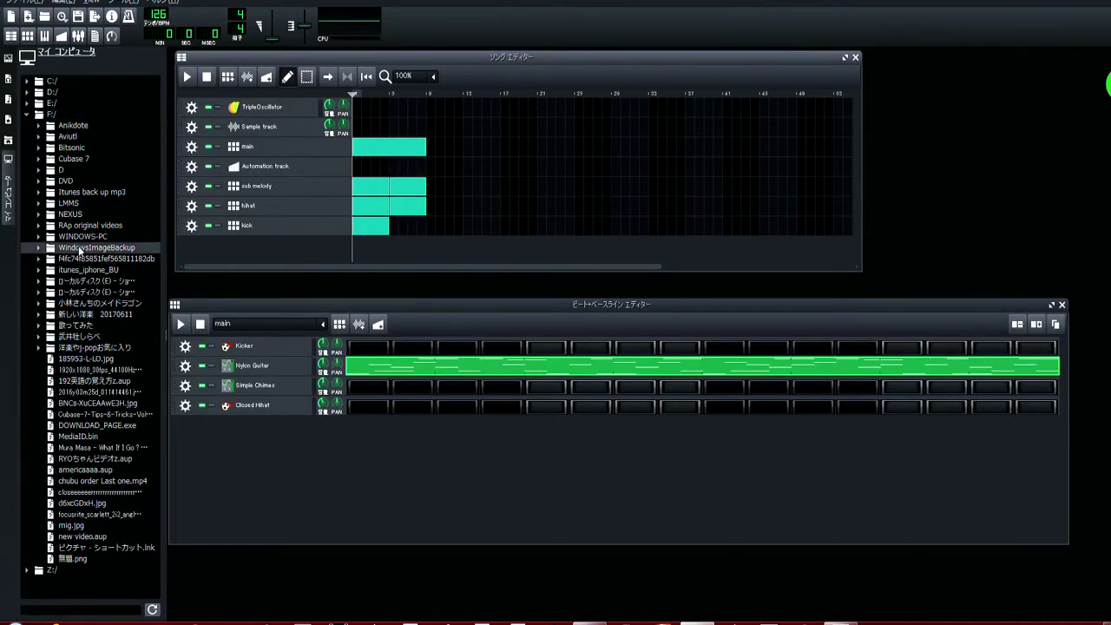
{"action": "left_click", "coordinate": [38, 203]}
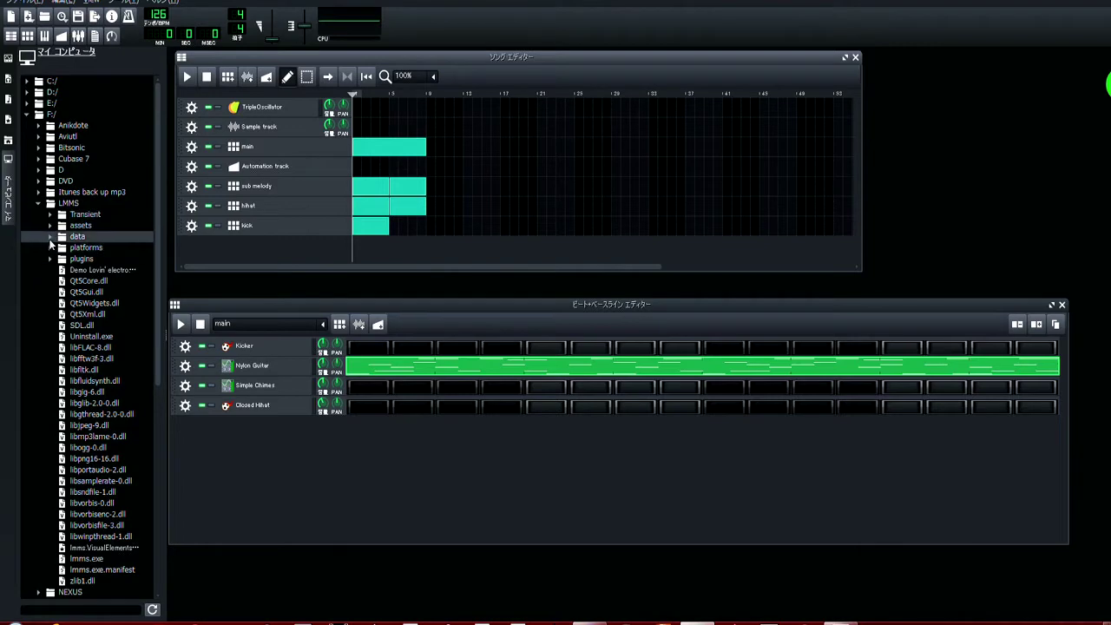
{"action": "left_click", "coordinate": [50, 238]}
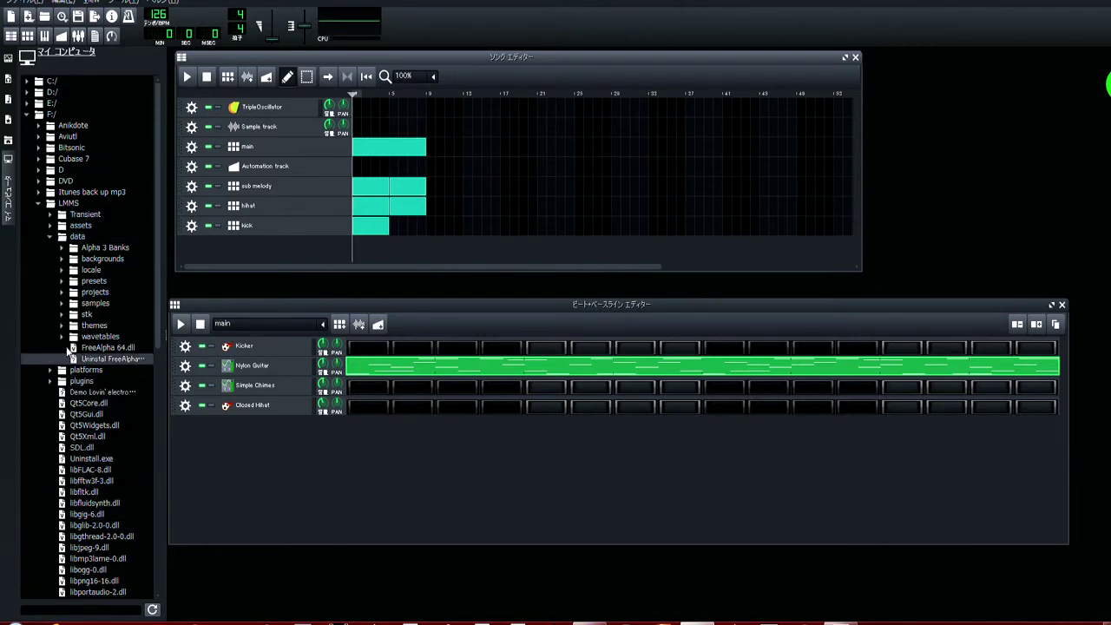
{"action": "left_click", "coordinate": [62, 316]}
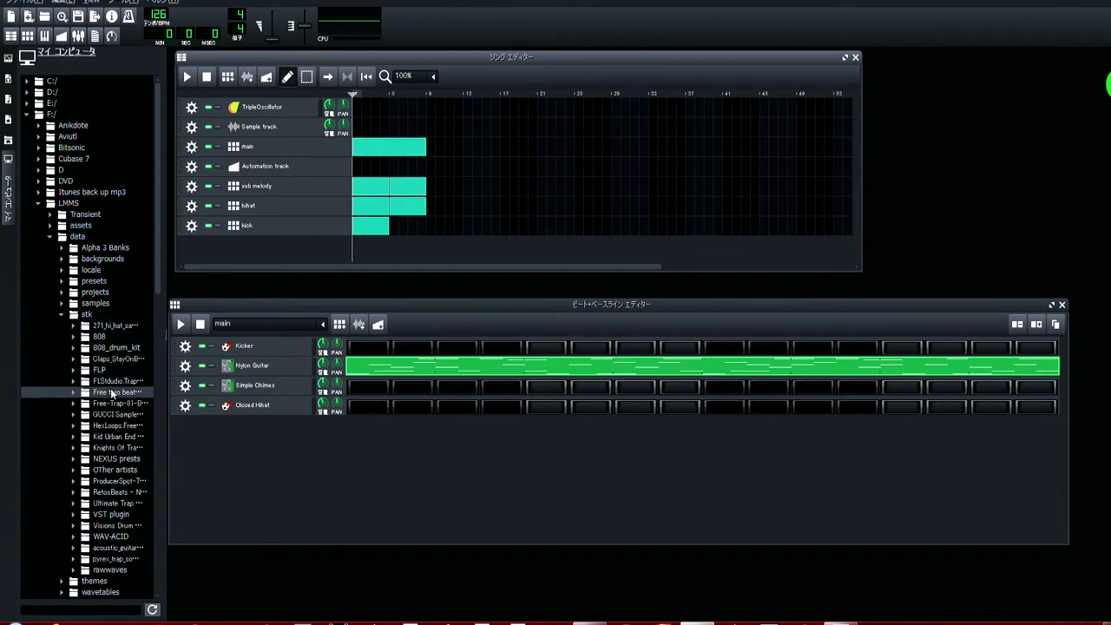
{"action": "left_click_drag", "start_coordinate": [165, 334], "coordinate": [252, 379]}
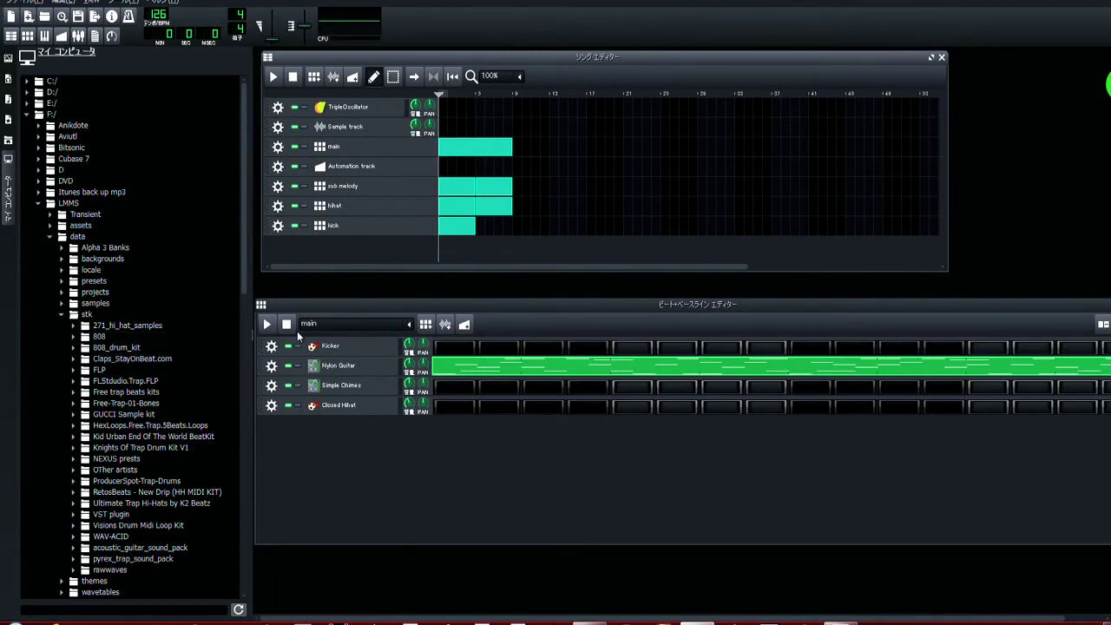
Play part of the song and audition the samples in the 808 folder, from 808 Dark.wav to 808 Space.wav
{"action": "left_click", "coordinate": [72, 337]}
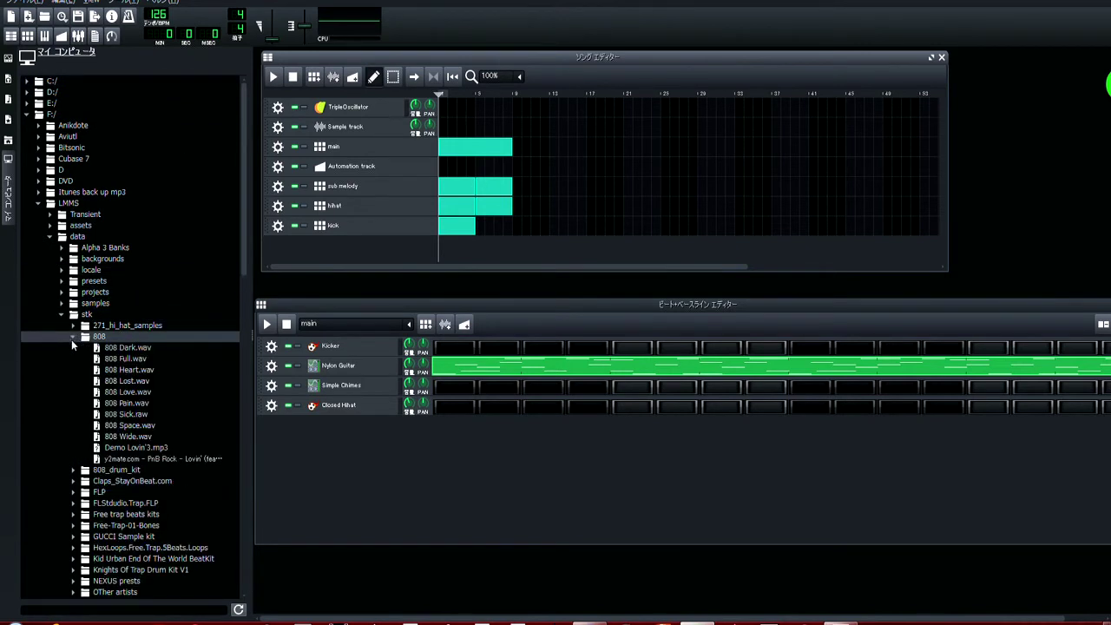
{"action": "left_click", "coordinate": [273, 77]}
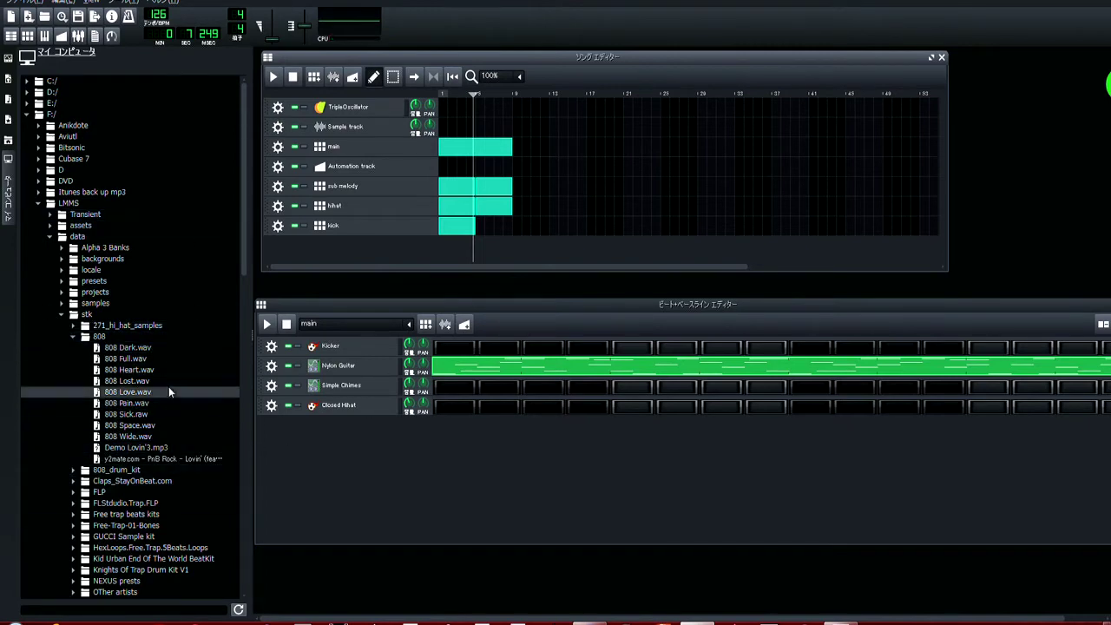
{"action": "left_click", "coordinate": [122, 353]}
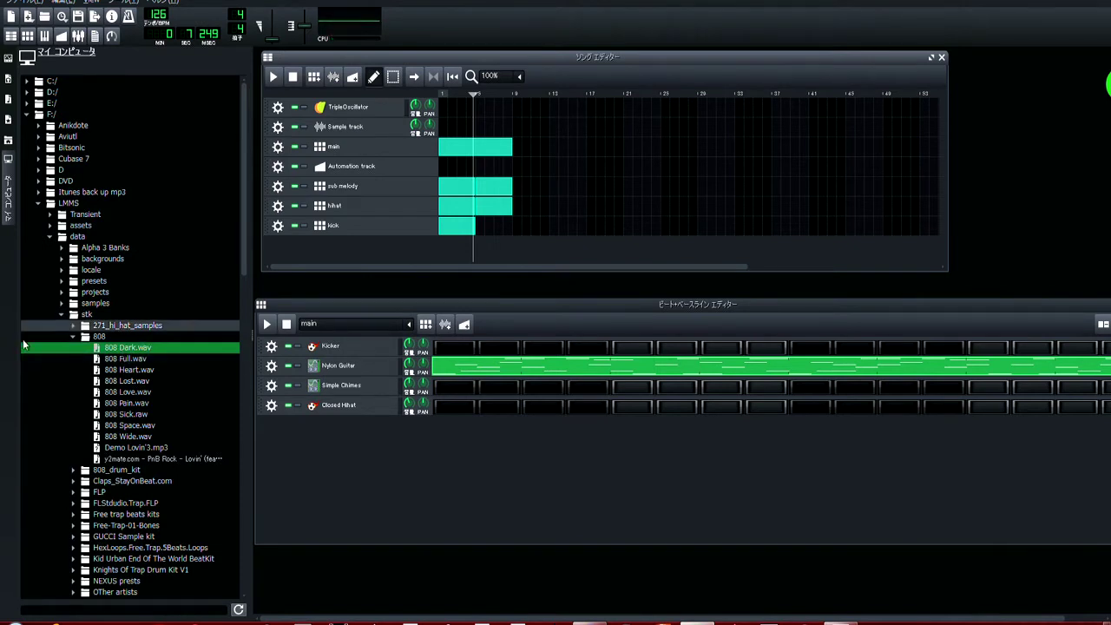
{"action": "left_click", "coordinate": [126, 358]}
{"action": "left_click", "coordinate": [127, 374]}
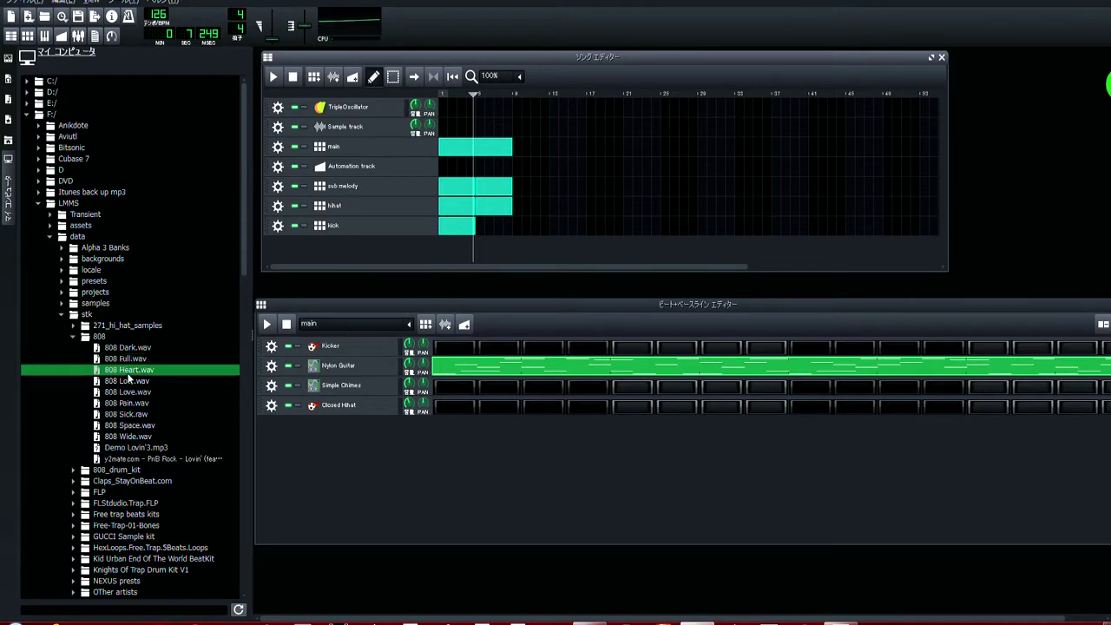
{"action": "left_click", "coordinate": [127, 381]}
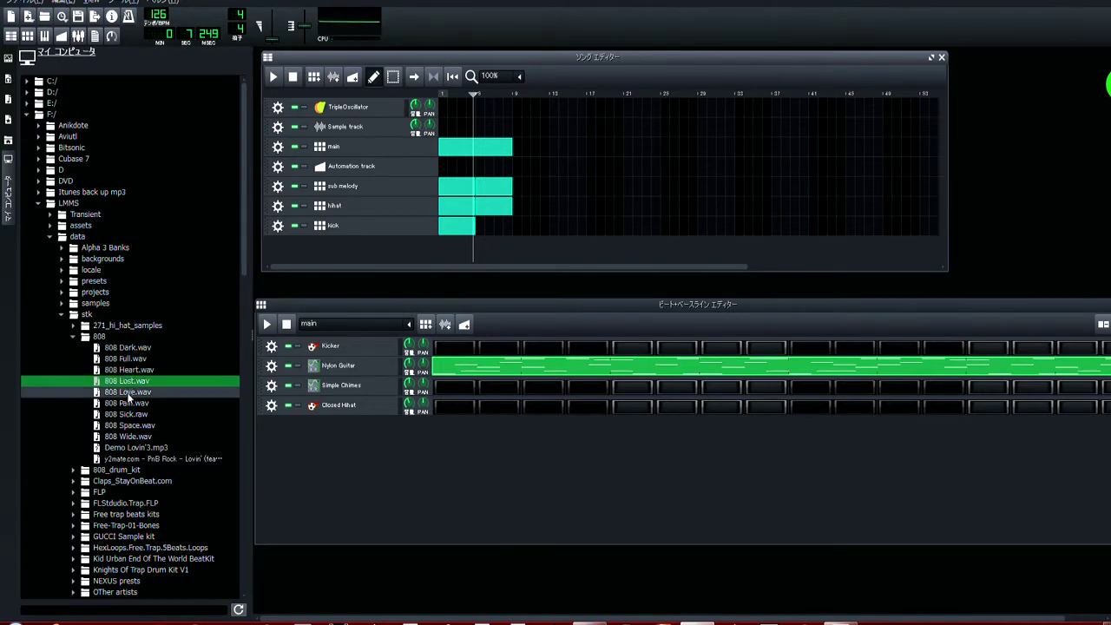
{"action": "left_click", "coordinate": [128, 394]}
{"action": "left_click", "coordinate": [126, 404]}
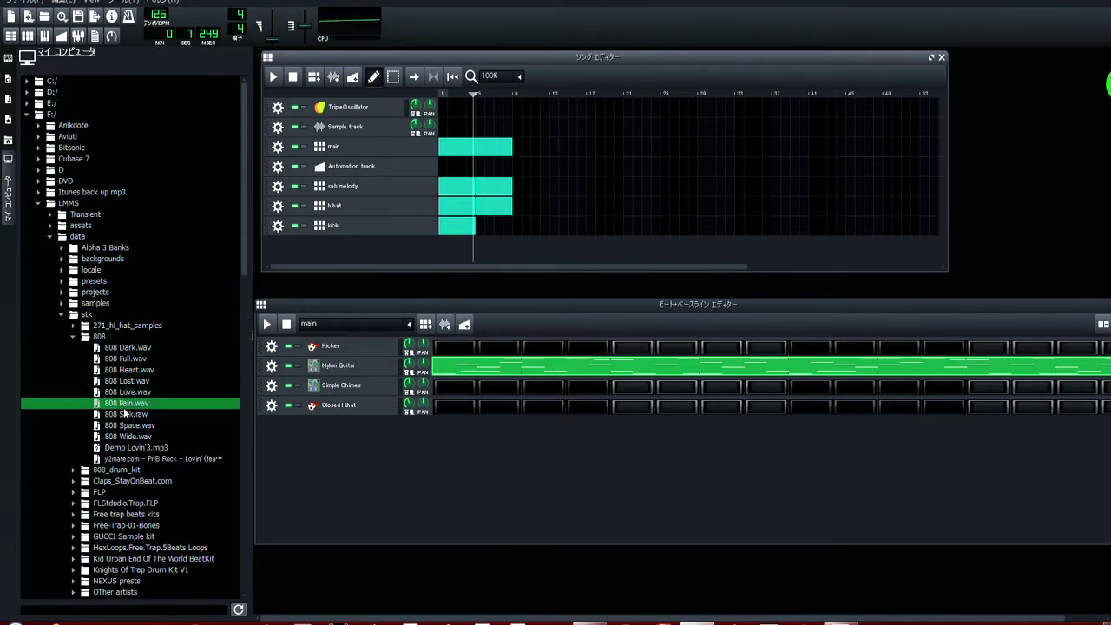
{"action": "left_click", "coordinate": [126, 415]}
{"action": "left_click", "coordinate": [130, 426]}
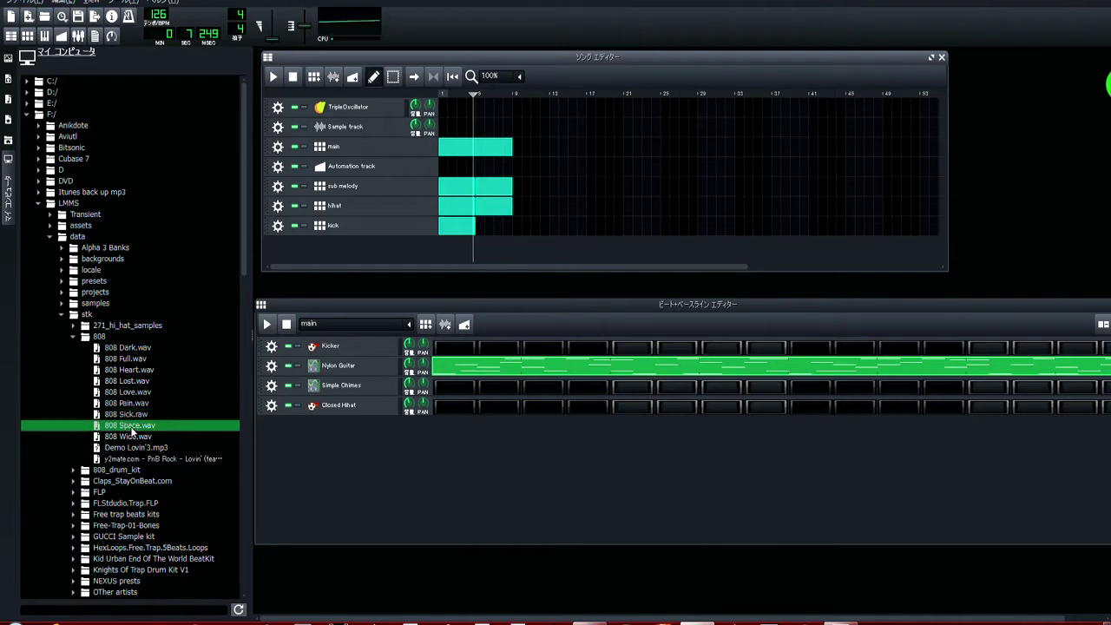
{"action": "left_click", "coordinate": [74, 337]}
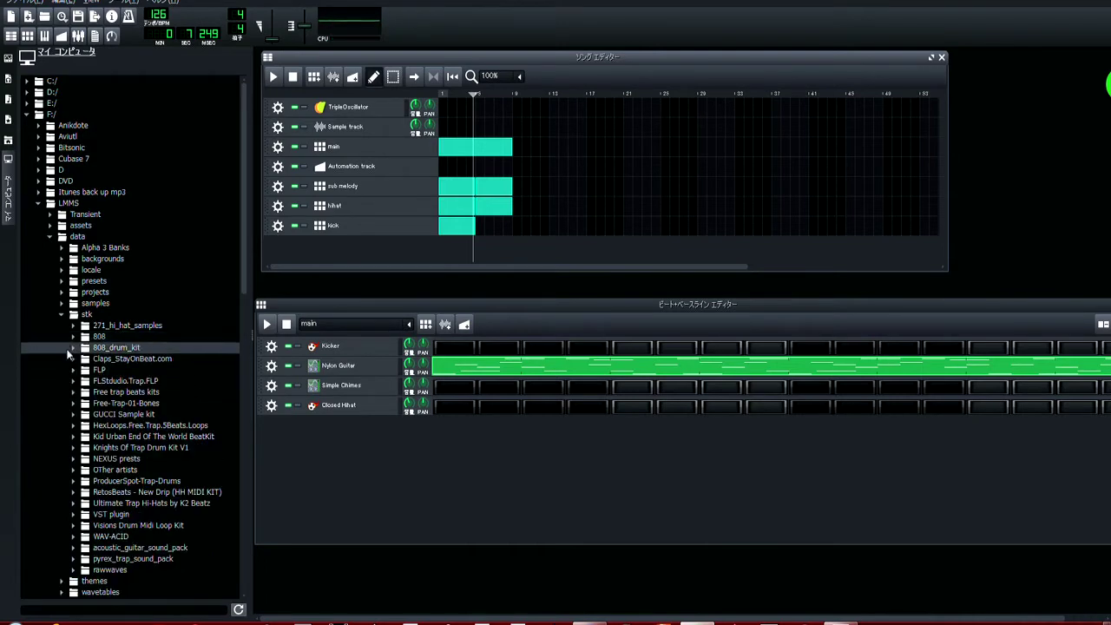
Look through the classic 808 folder of 808_drum_kit, the RetosBeats hi-hat MIDI kit and the VST plugin folder
{"action": "left_click", "coordinate": [73, 347]}
{"action": "left_click", "coordinate": [85, 358]}
{"action": "scroll", "coordinate": [104, 386], "scroll_direction": "down", "scroll_amount": 4}
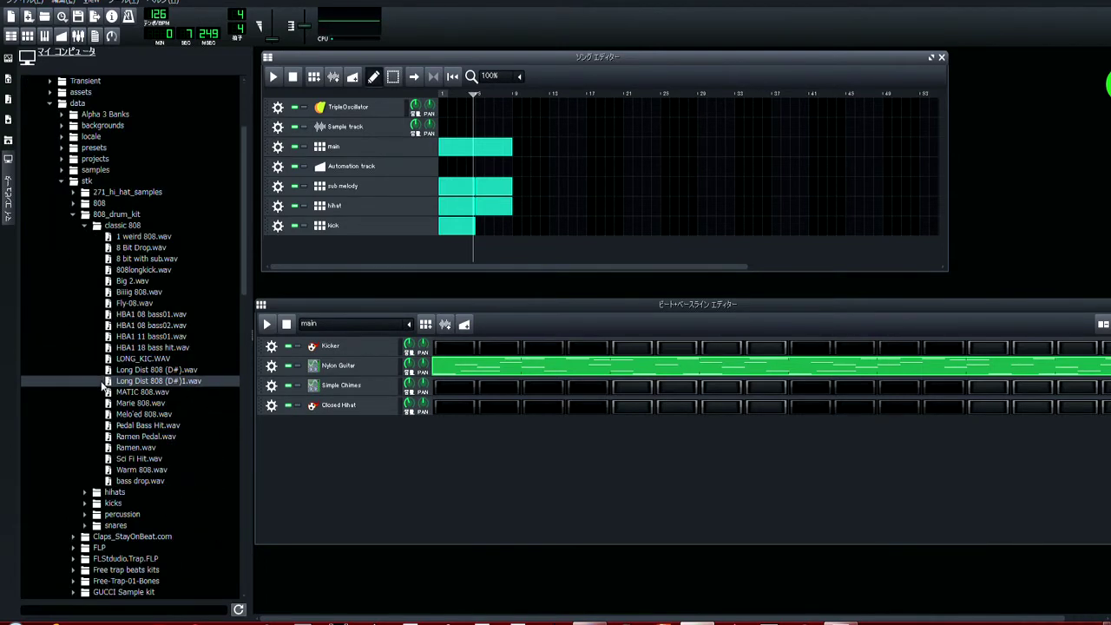
{"action": "scroll", "coordinate": [87, 373], "scroll_direction": "up", "scroll_amount": 4}
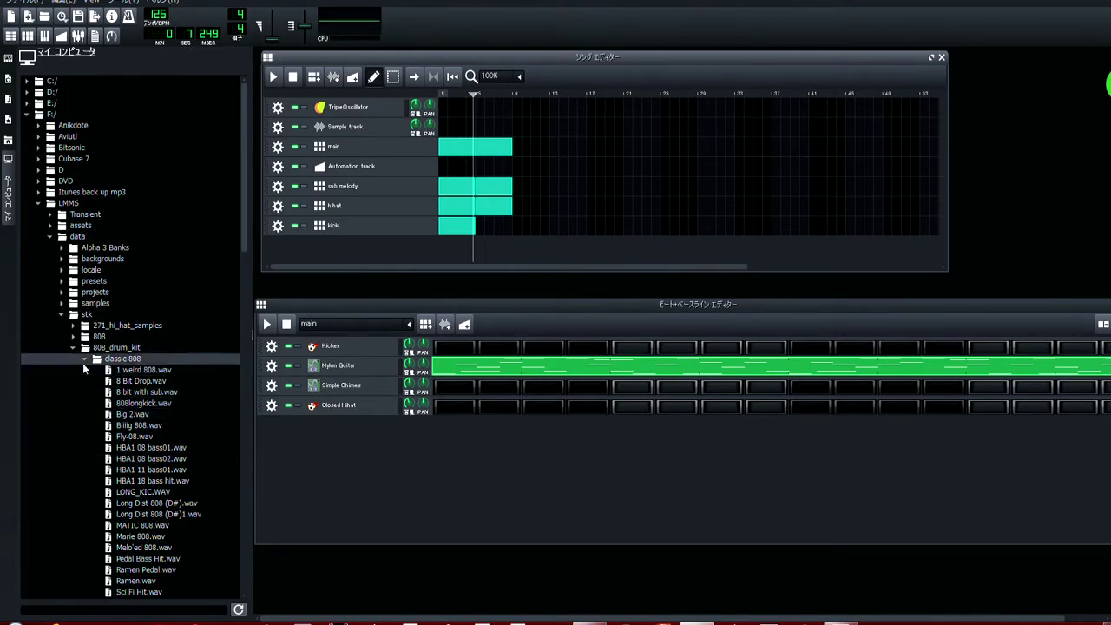
{"action": "left_click", "coordinate": [84, 358]}
{"action": "left_click", "coordinate": [73, 347]}
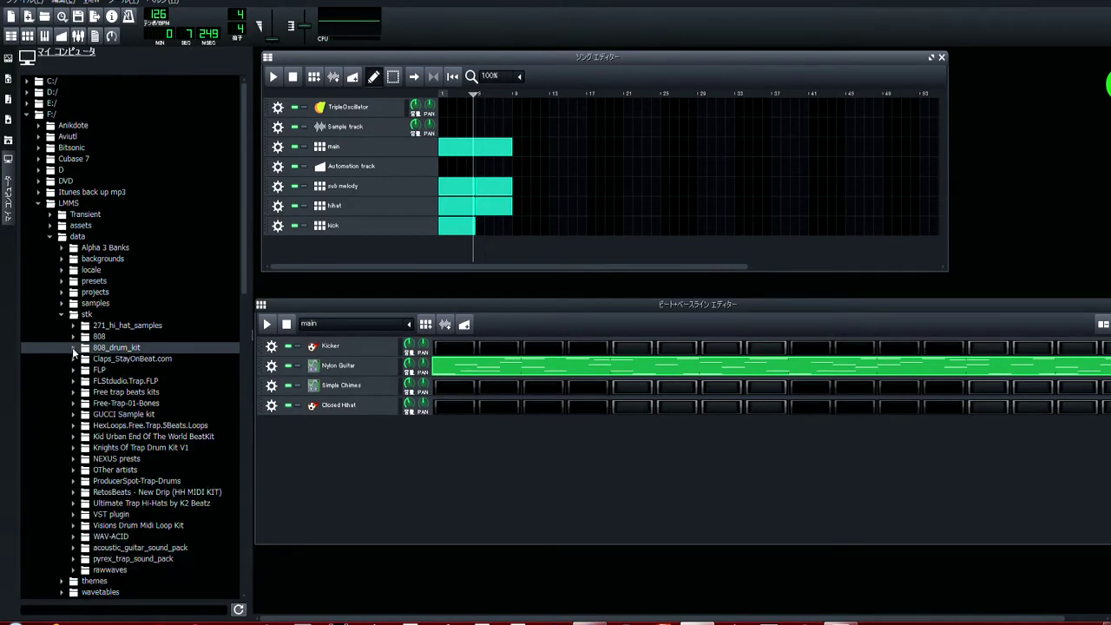
{"action": "scroll", "coordinate": [79, 391], "scroll_direction": "down", "scroll_amount": 4}
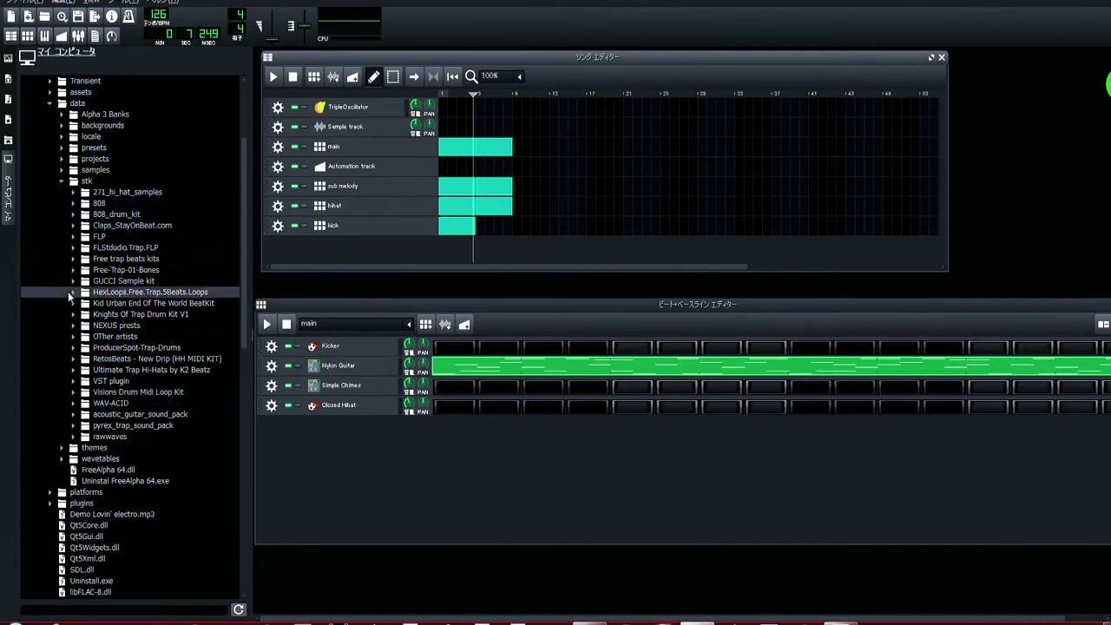
{"action": "left_click", "coordinate": [72, 358]}
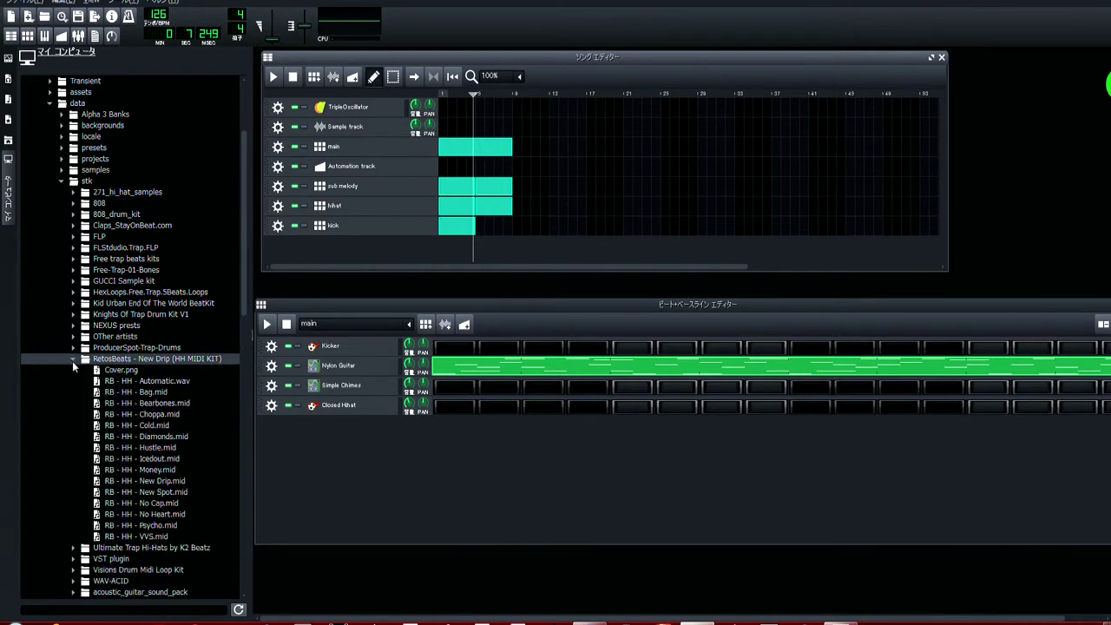
{"action": "left_click", "coordinate": [72, 359]}
{"action": "left_click", "coordinate": [73, 381]}
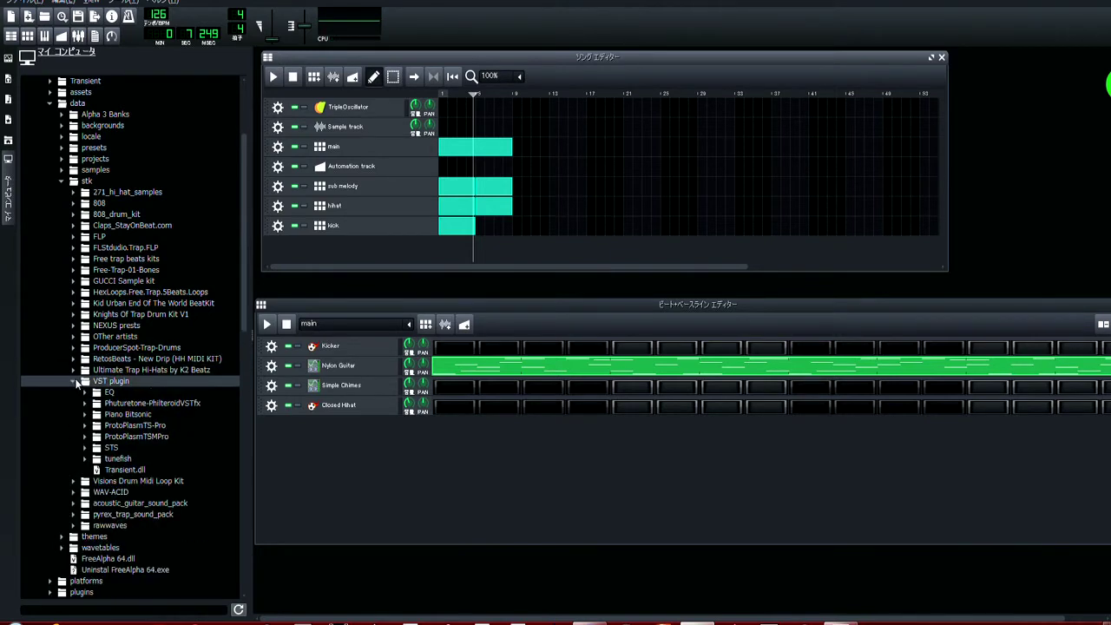
{"action": "scroll", "coordinate": [77, 383], "scroll_direction": "down", "scroll_amount": 1}
{"action": "left_click", "coordinate": [73, 348]}
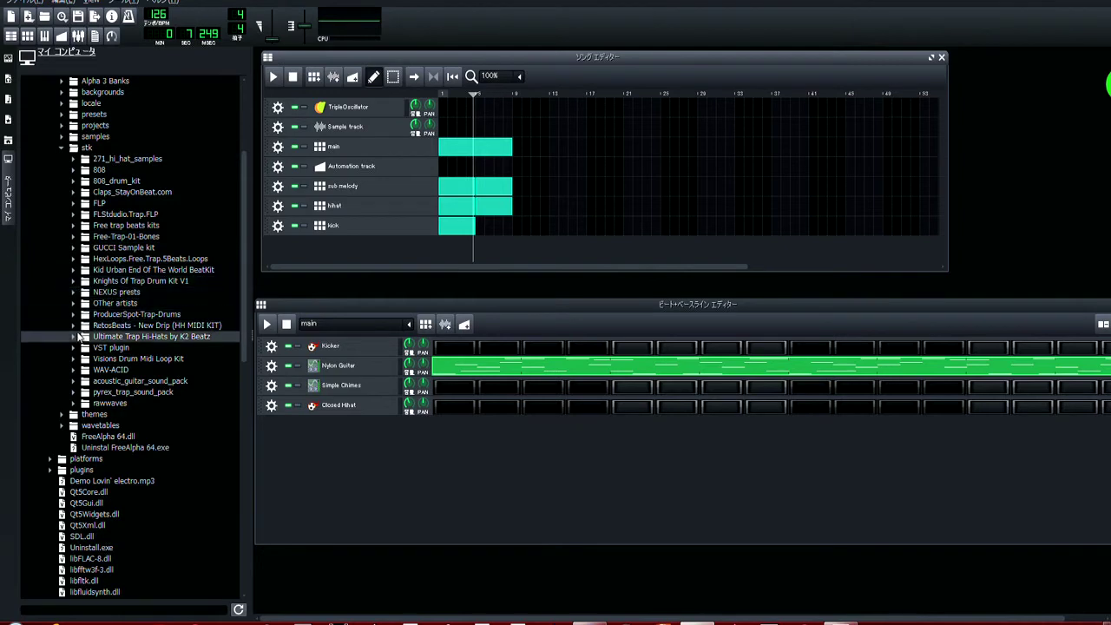
Open Free trap beats kits > 808 Mob Hip-Hop Sample Pack > Drums - One Shots > 808s in the file browser
{"action": "left_click", "coordinate": [72, 225]}
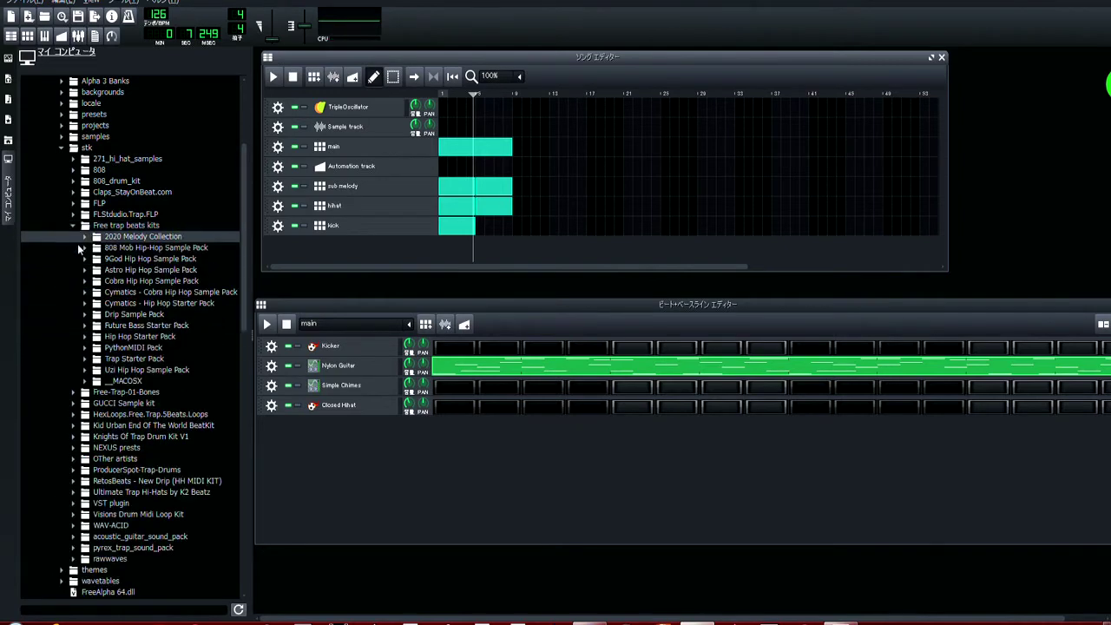
{"action": "left_click", "coordinate": [77, 250]}
{"action": "left_click", "coordinate": [85, 249]}
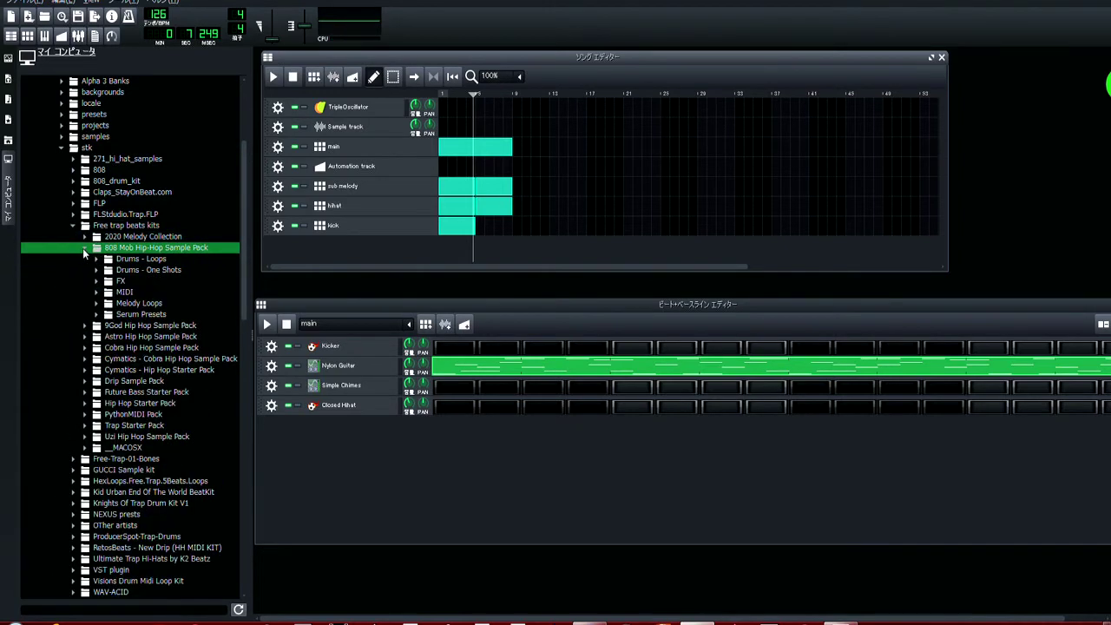
{"action": "left_click", "coordinate": [97, 275]}
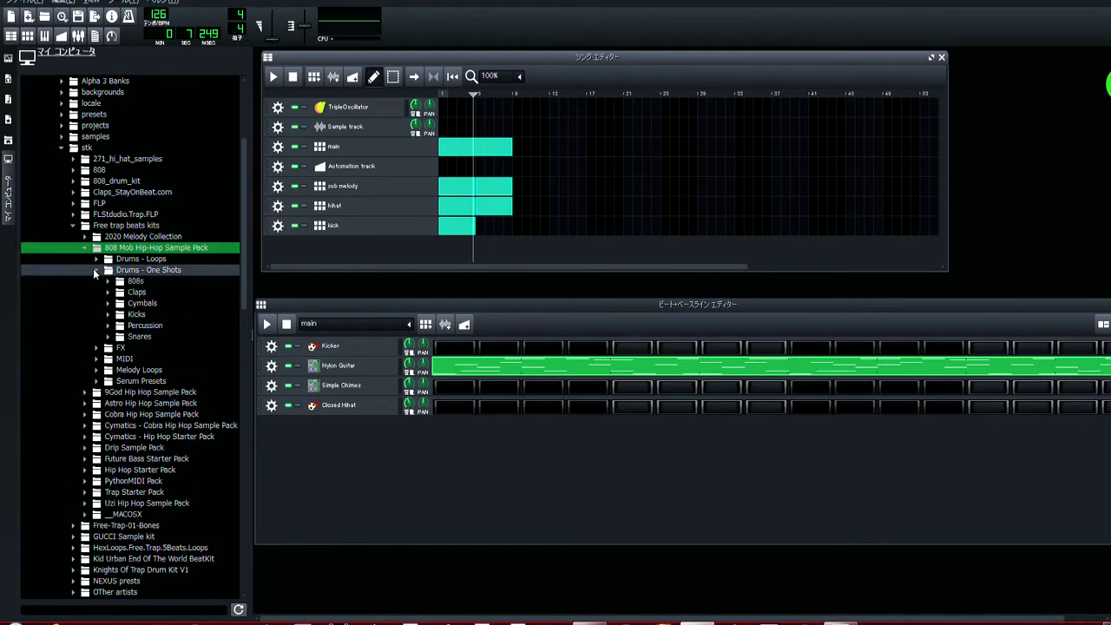
{"action": "scroll", "coordinate": [98, 274], "scroll_direction": "down", "scroll_amount": 1}
{"action": "left_click", "coordinate": [108, 247]}
{"action": "left_click", "coordinate": [135, 259]}
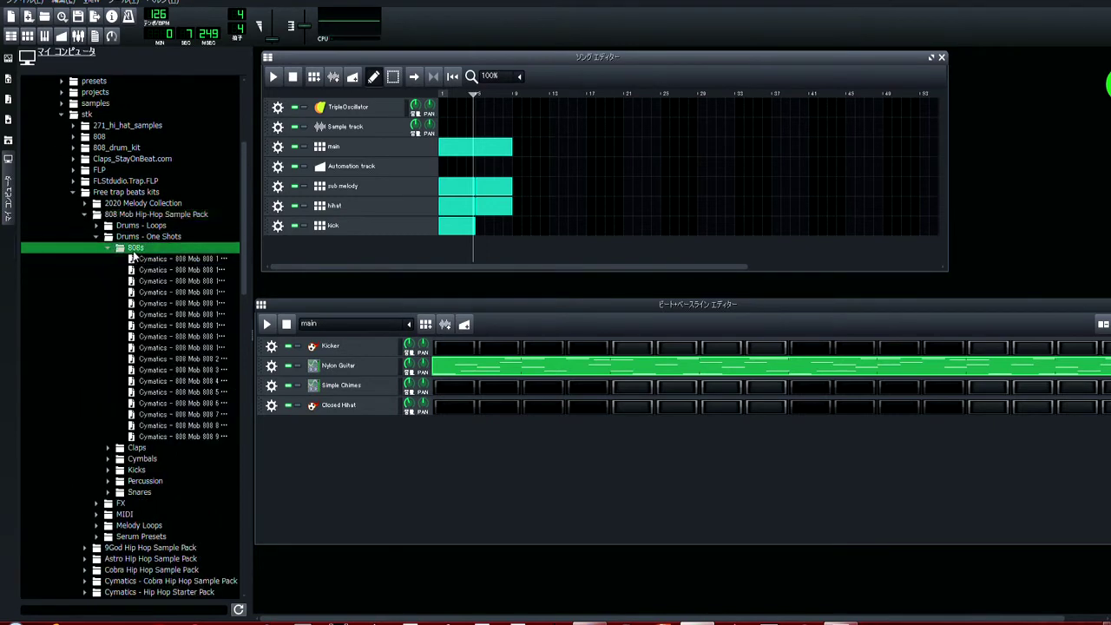
Audition the Cymatics 808 Mob samples and add the sixth one as a new track in the Beat+Bassline Editor
{"action": "left_click", "coordinate": [151, 271]}
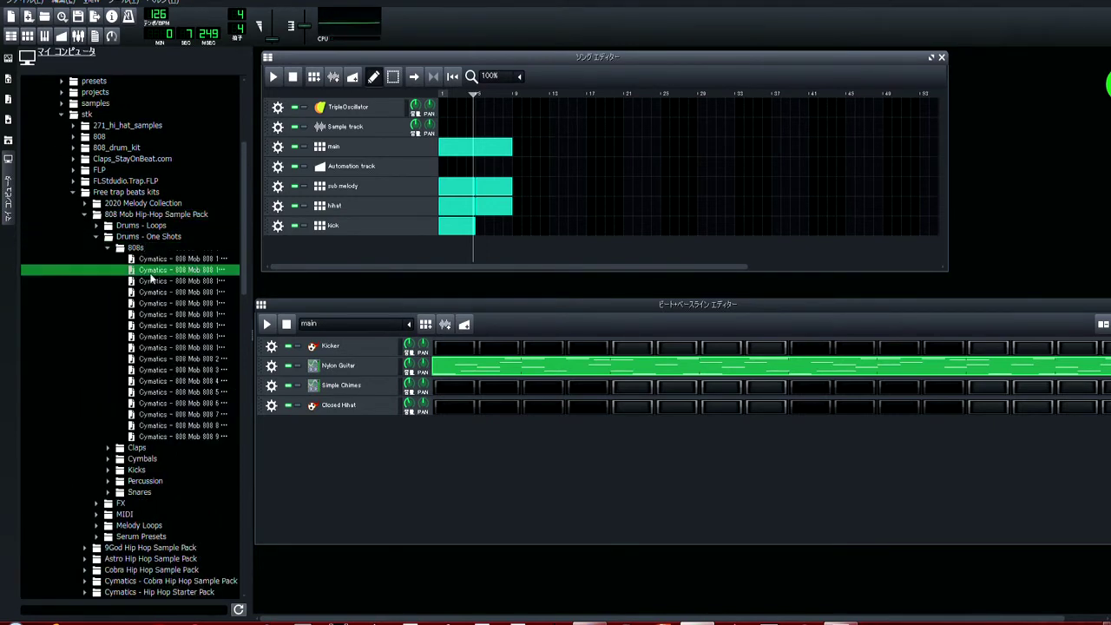
{"action": "left_click", "coordinate": [153, 281]}
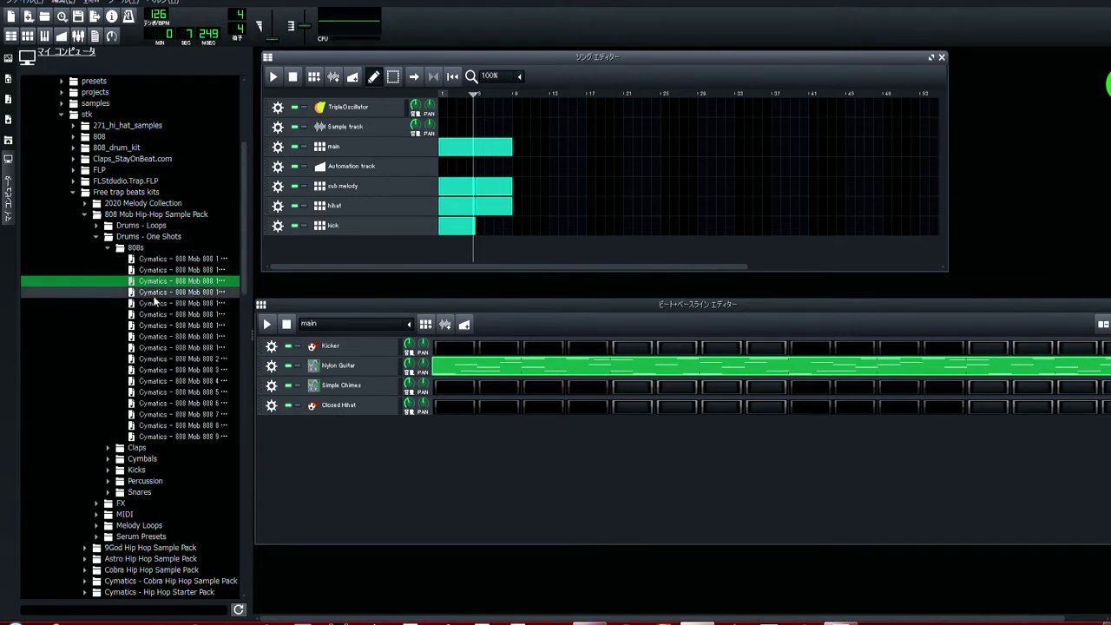
{"action": "left_click", "coordinate": [153, 293]}
{"action": "left_click", "coordinate": [156, 304]}
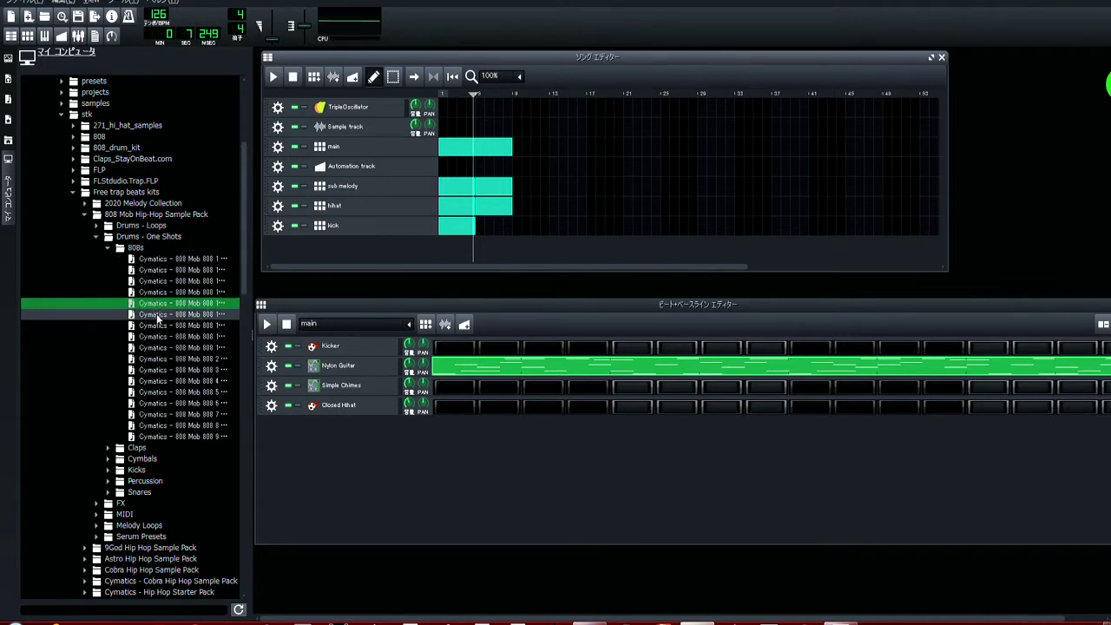
{"action": "left_click", "coordinate": [158, 314]}
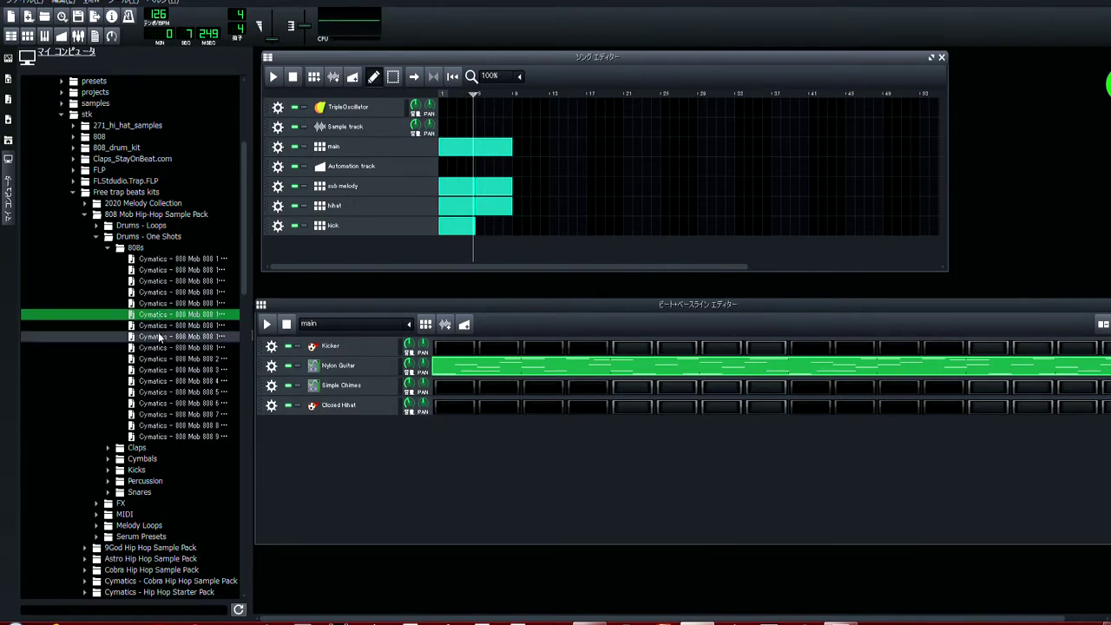
{"action": "left_click", "coordinate": [158, 337]}
{"action": "double_click", "coordinate": [158, 316]}
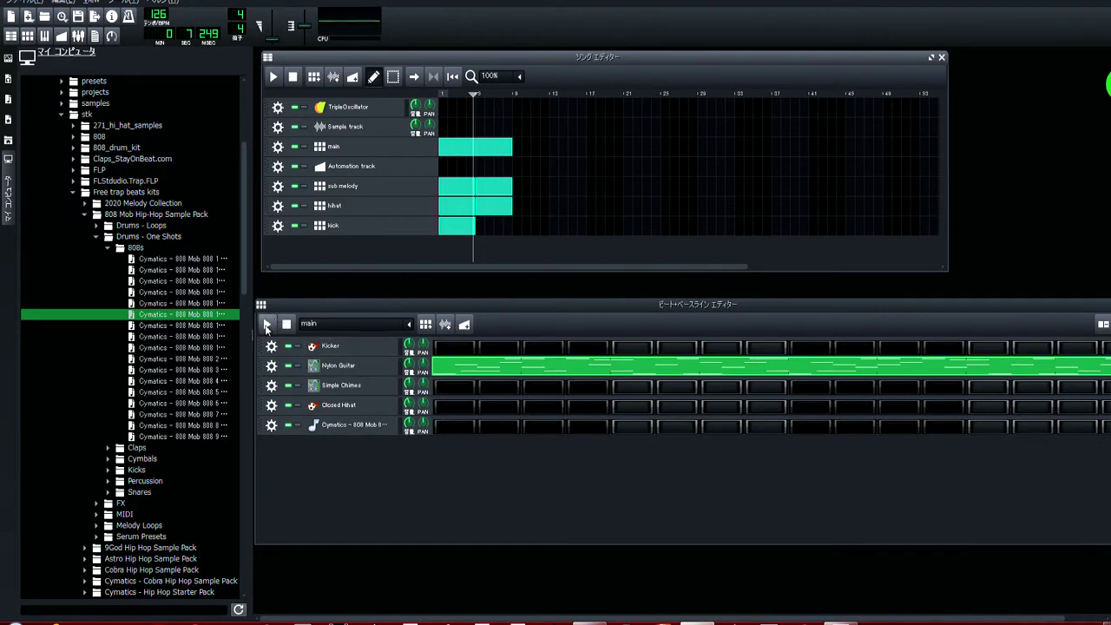
{"action": "left_click", "coordinate": [267, 325]}
{"action": "left_click", "coordinate": [286, 324]}
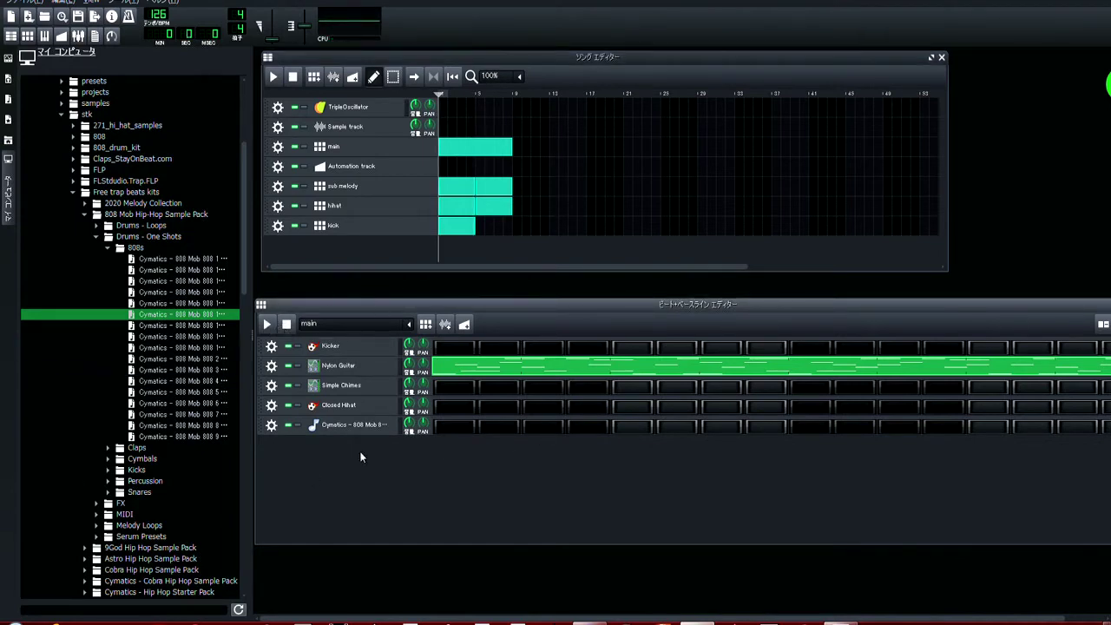
Copy the Nylon Guitar pattern onto the new Cymatics 808 track and open the pasted notes in the piano roll
{"action": "right_click", "coordinate": [545, 368]}
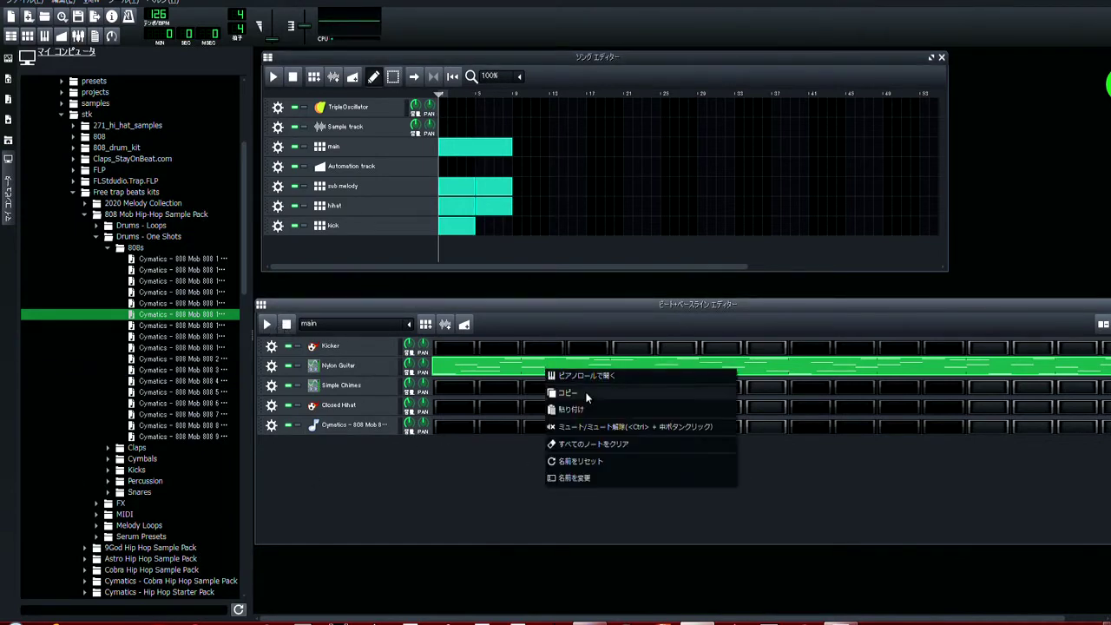
{"action": "left_click", "coordinate": [573, 396]}
{"action": "right_click", "coordinate": [443, 429]}
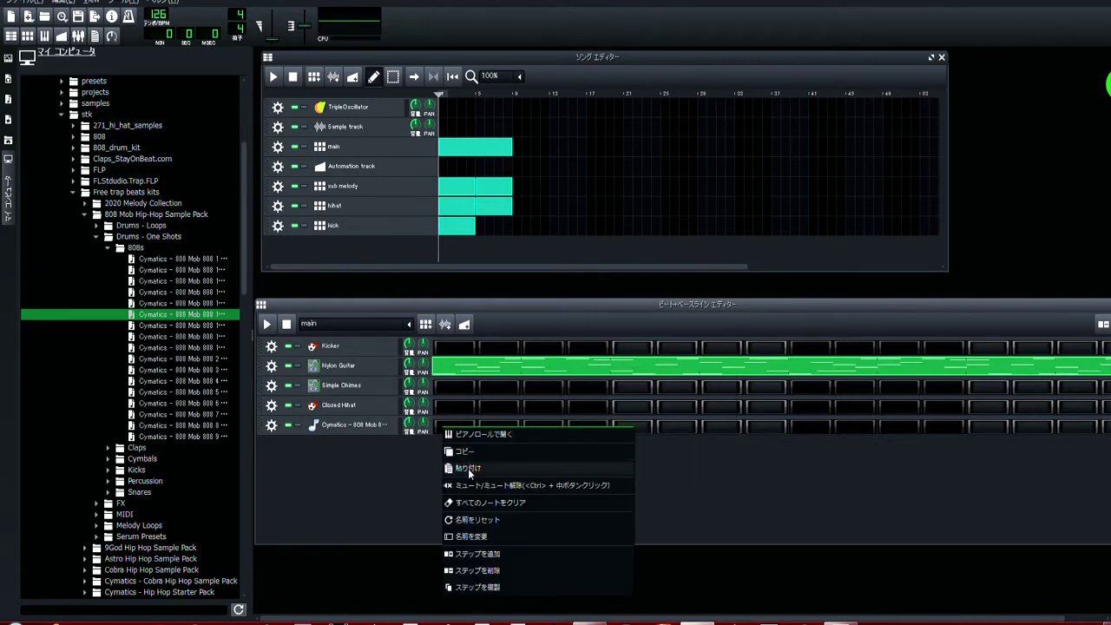
{"action": "left_click", "coordinate": [475, 469]}
{"action": "double_click", "coordinate": [446, 436]}
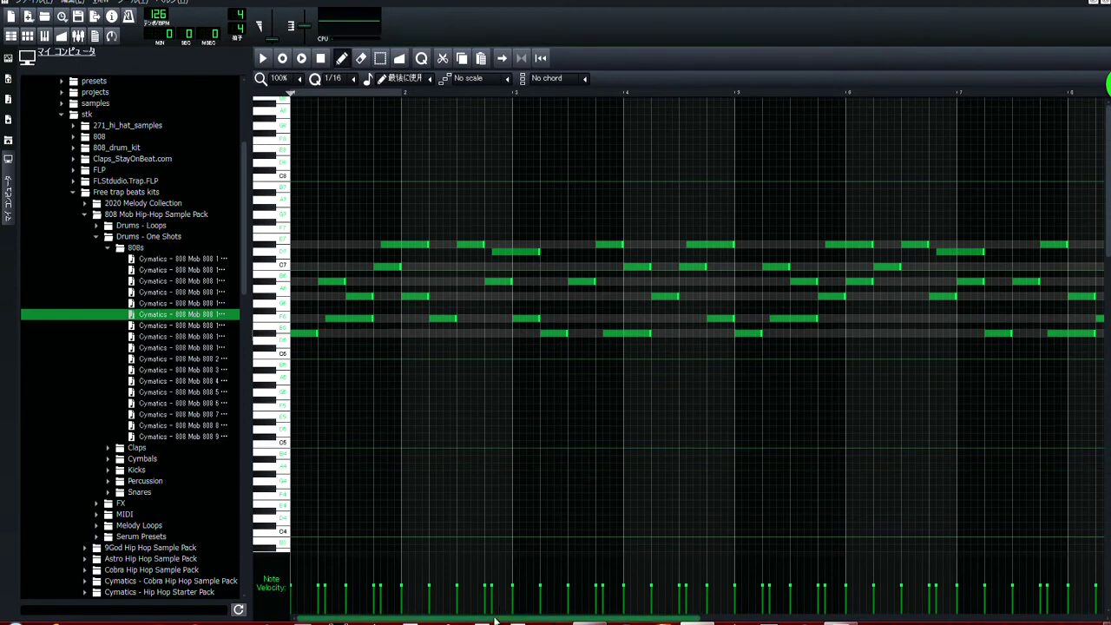
Play the copied 808 pattern briefly and delete all of its notes from bar 5 to the end
{"action": "left_click", "coordinate": [262, 59]}
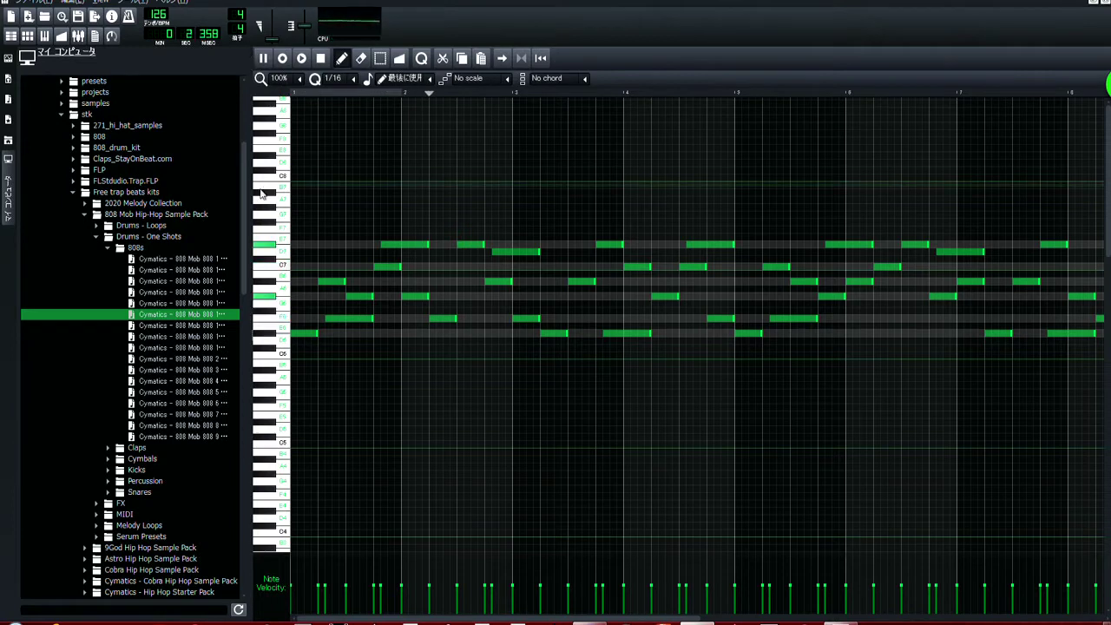
{"action": "left_click", "coordinate": [322, 61]}
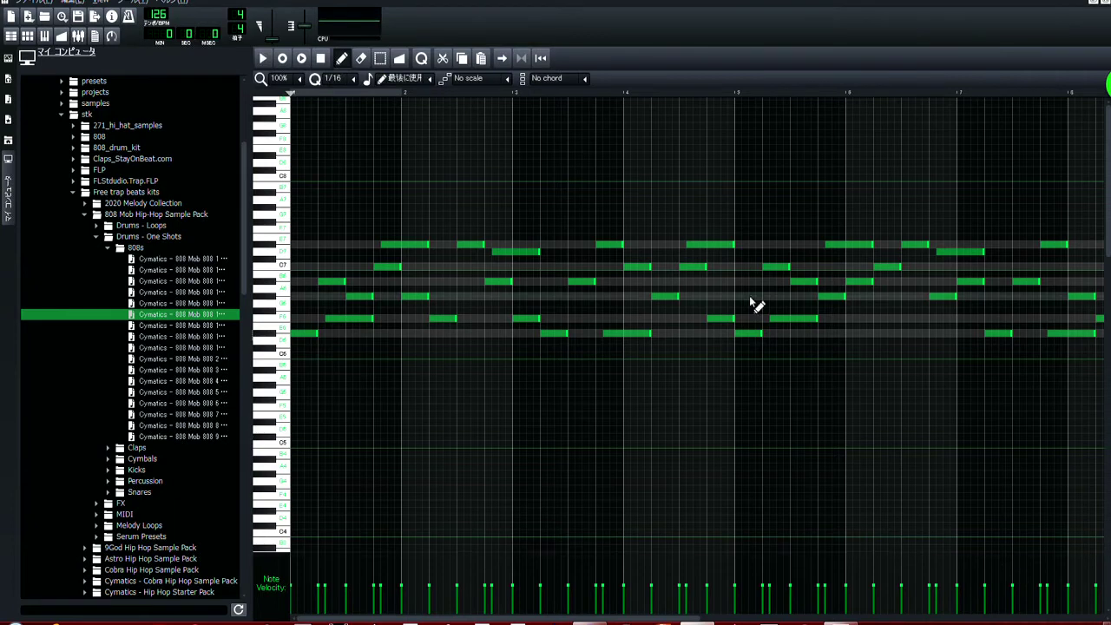
{"action": "scroll", "coordinate": [281, 79], "scroll_direction": "down", "scroll_amount": 2}
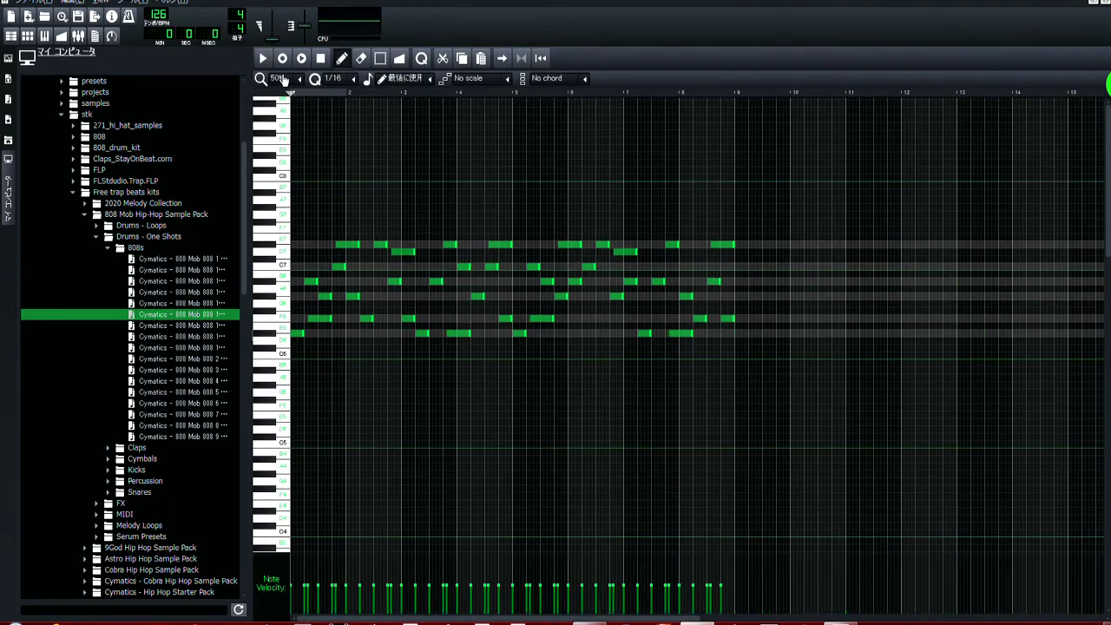
{"action": "scroll", "coordinate": [279, 79], "scroll_direction": "up", "scroll_amount": 1}
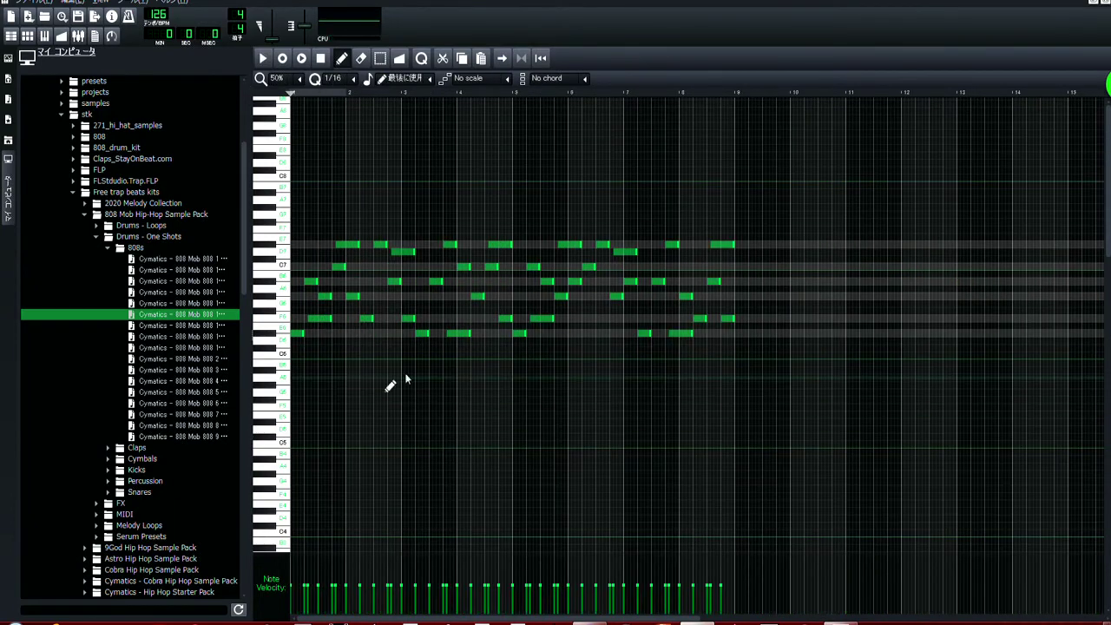
{"action": "right_click", "coordinate": [519, 334]}
{"action": "right_click", "coordinate": [533, 267]}
{"action": "right_click", "coordinate": [589, 267]}
{"action": "right_click", "coordinate": [542, 318]}
{"action": "right_click", "coordinate": [505, 319]}
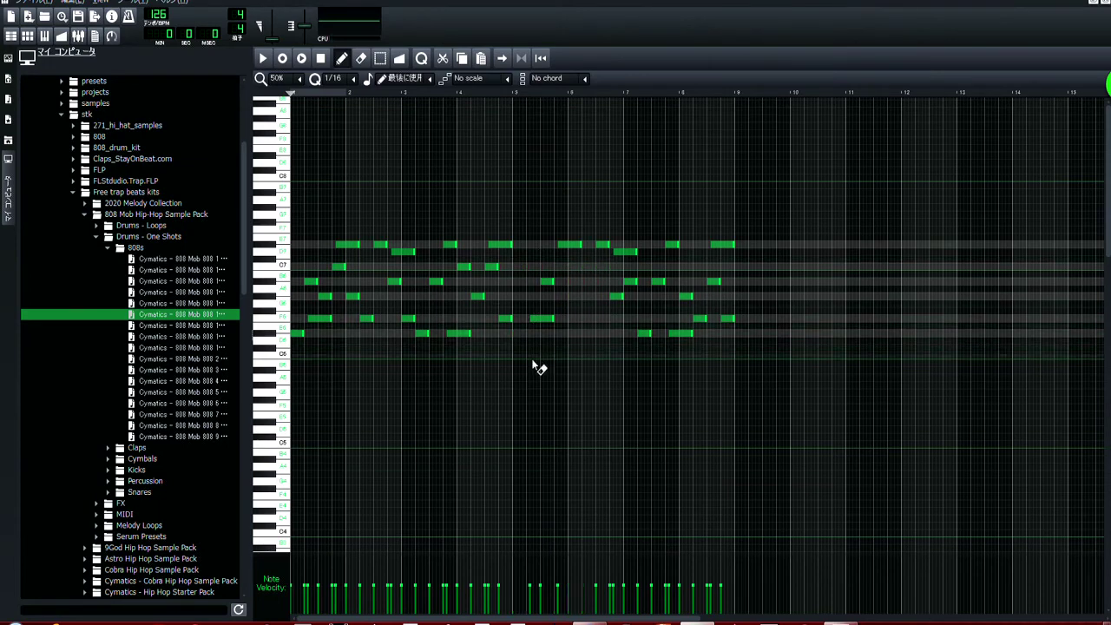
{"action": "right_click", "coordinate": [560, 296]}
{"action": "right_click", "coordinate": [546, 281]}
{"action": "right_click", "coordinate": [575, 282]}
{"action": "right_click", "coordinate": [570, 244]}
{"action": "right_click", "coordinate": [602, 244]}
{"action": "right_click", "coordinate": [625, 252]}
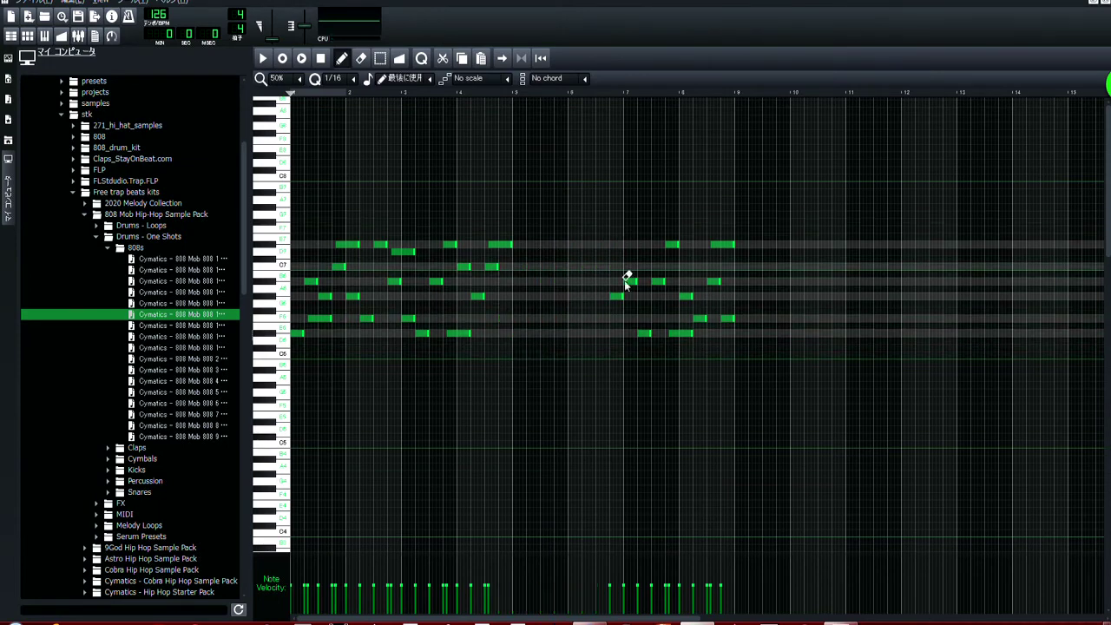
{"action": "right_click", "coordinate": [631, 281]}
{"action": "right_click", "coordinate": [658, 281]}
{"action": "right_click", "coordinate": [616, 296]}
{"action": "right_click", "coordinate": [644, 334]}
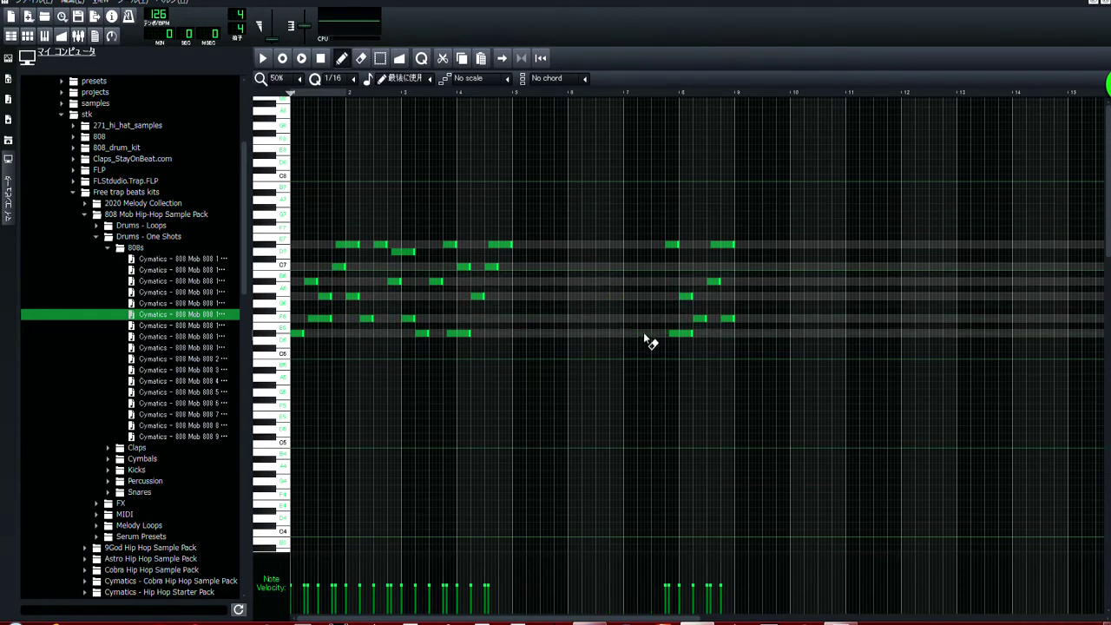
{"action": "right_click", "coordinate": [681, 333]}
{"action": "right_click", "coordinate": [685, 296]}
{"action": "right_click", "coordinate": [671, 244]}
{"action": "right_click", "coordinate": [723, 244]}
{"action": "right_click", "coordinate": [727, 319]}
{"action": "right_click", "coordinate": [715, 281]}
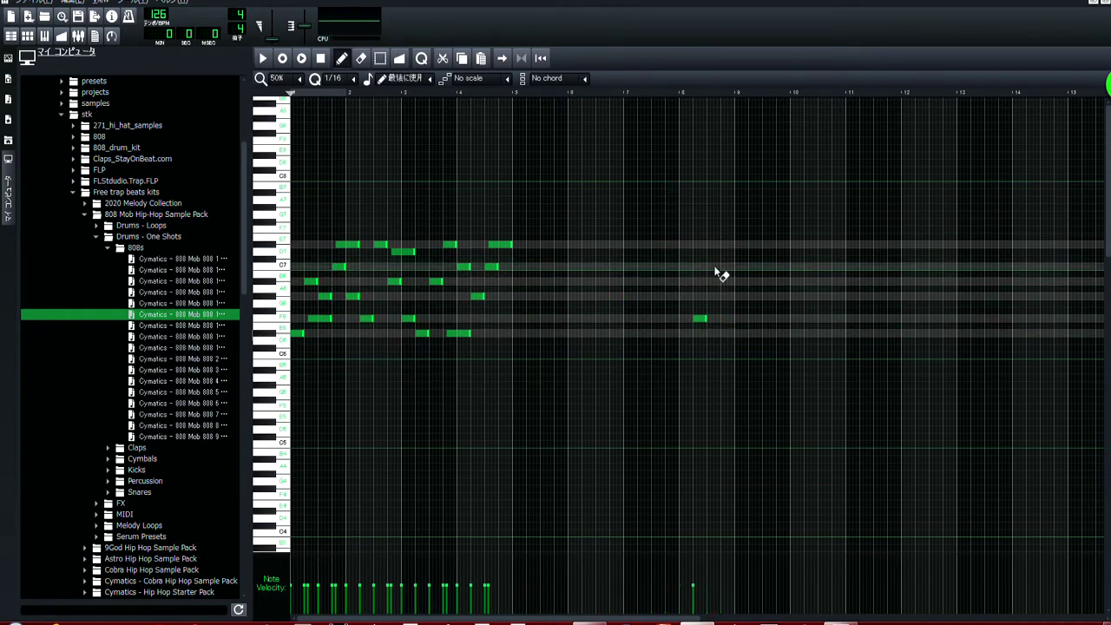
{"action": "right_click", "coordinate": [699, 319]}
In bar 1, fill the first two beats with two D#6 notes, delete the A#6 and G#6 notes, and move the F6 note to beat 3
{"action": "left_click", "coordinate": [269, 56]}
{"action": "scroll", "coordinate": [282, 79], "scroll_direction": "up", "scroll_amount": 1}
{"action": "scroll", "coordinate": [282, 79], "scroll_direction": "down", "scroll_amount": 3}
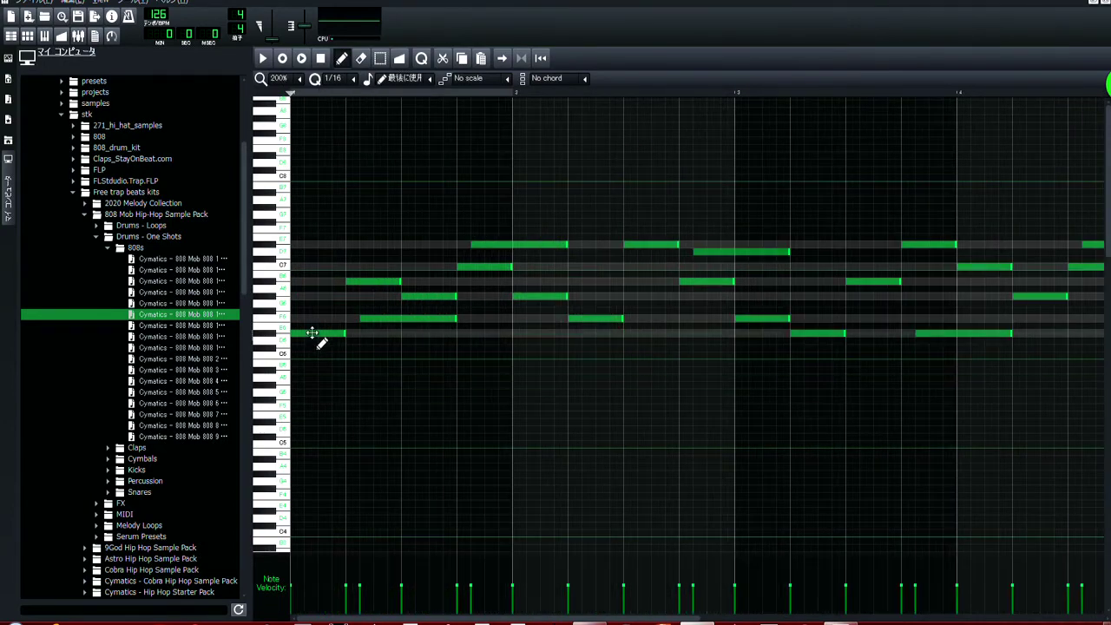
{"action": "left_click_drag", "start_coordinate": [340, 334], "coordinate": [402, 335]}
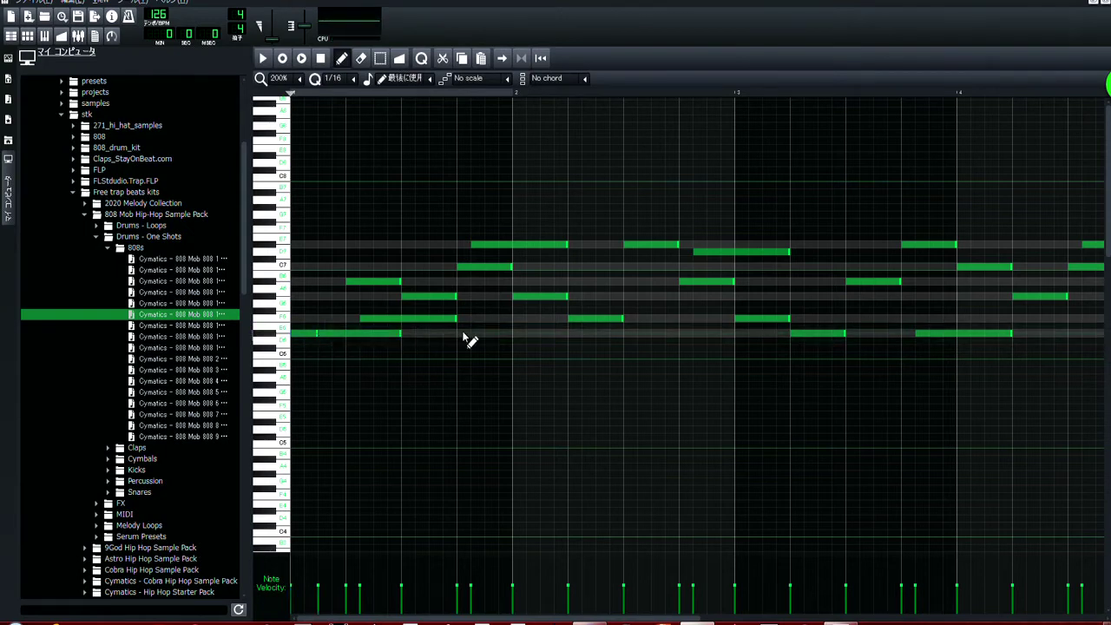
{"action": "right_click", "coordinate": [418, 296]}
{"action": "right_click", "coordinate": [366, 282]}
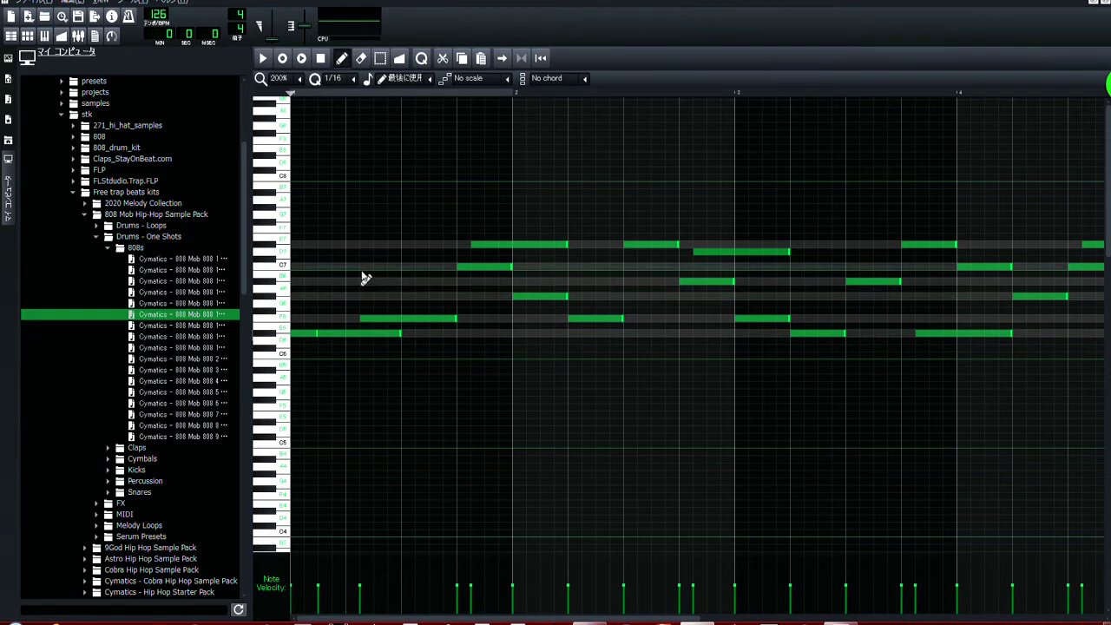
{"action": "left_click_drag", "start_coordinate": [425, 320], "coordinate": [480, 321]}
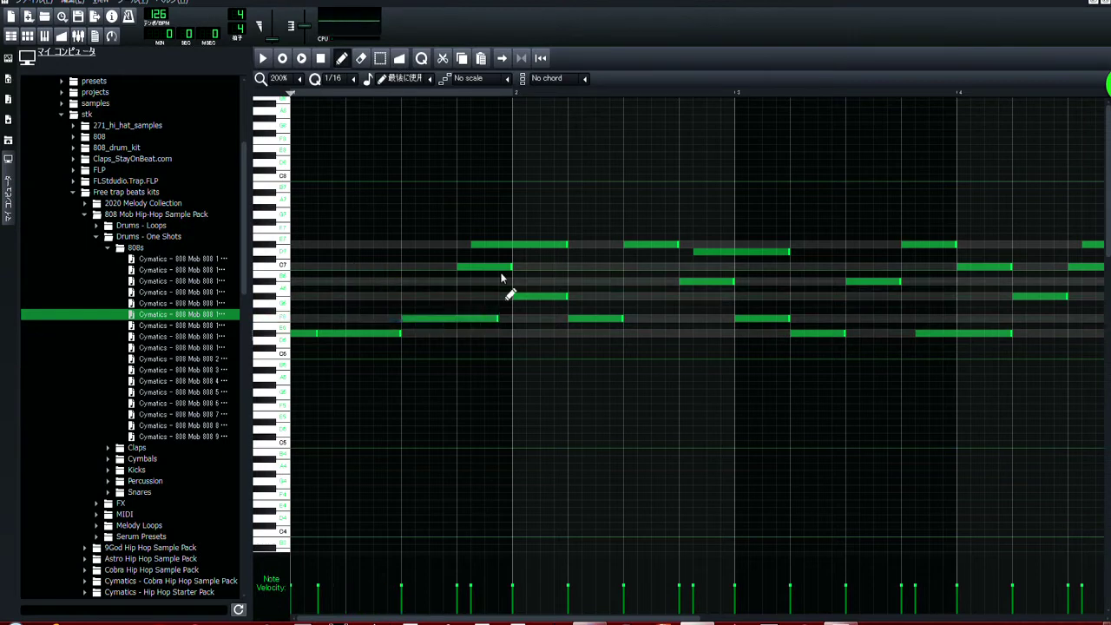
Clear the surrounding melody notes, move the long D#7 note to C7 at bar 2's start, and extend the F6 note to bar 1's end
{"action": "right_click", "coordinate": [491, 267]}
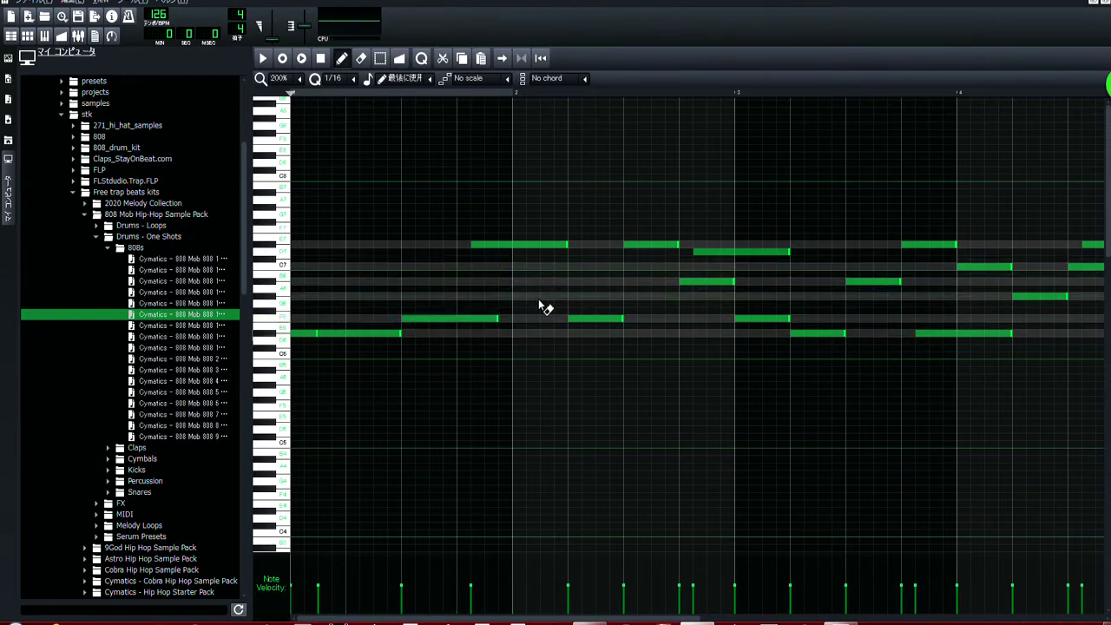
{"action": "right_click", "coordinate": [538, 296]}
{"action": "right_click", "coordinate": [577, 319]}
{"action": "left_click_drag", "start_coordinate": [532, 244], "coordinate": [581, 266]}
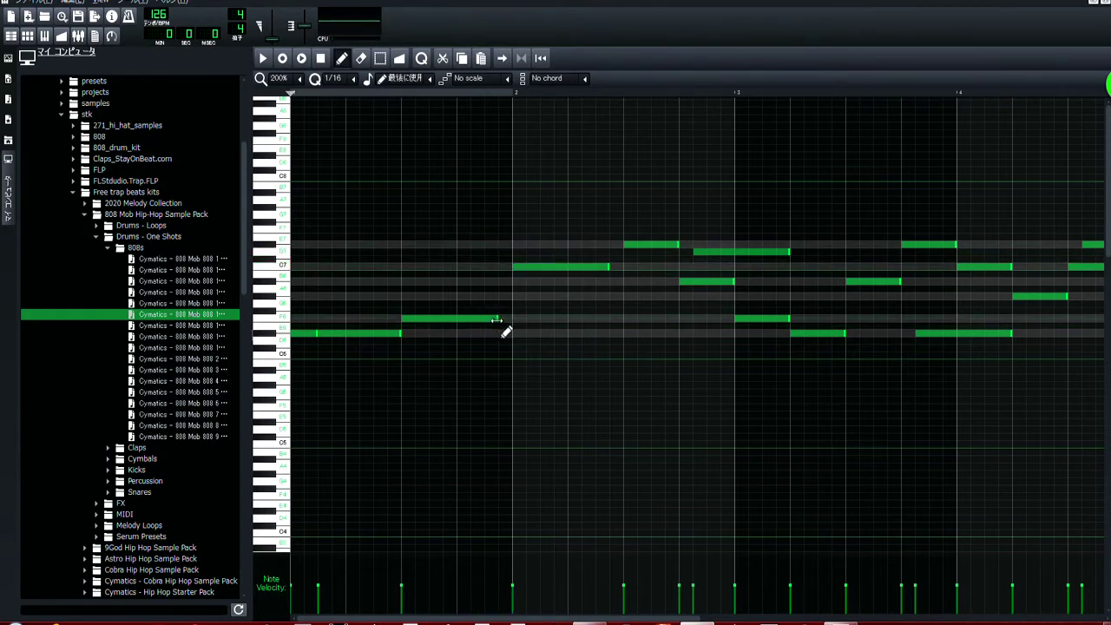
{"action": "left_click_drag", "start_coordinate": [497, 321], "coordinate": [510, 322]}
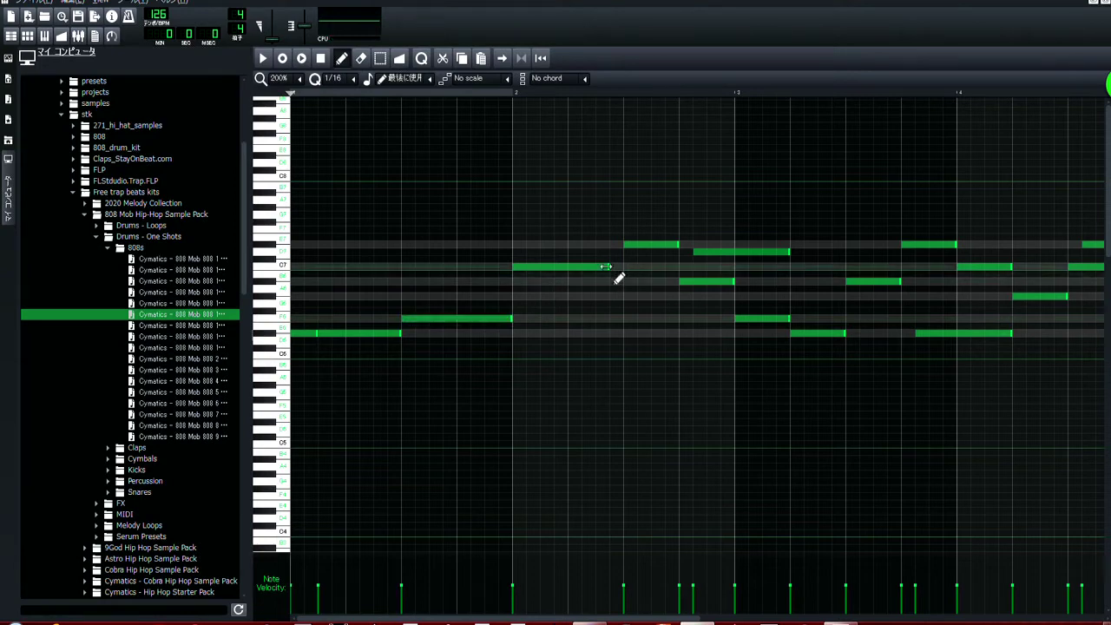
Shorten bar 2's C7 note to one beat, follow it with two half-beat C7 notes, and delete the D#7 note on beat 3
{"action": "mouse_move", "coordinate": [608, 267]}
{"action": "left_mouse_down"}
{"action": "mouse_move", "coordinate": [565, 280]}
{"action": "mouse_move", "coordinate": [598, 269]}
{"action": "left_mouse_up"}
{"action": "left_click", "coordinate": [577, 268]}
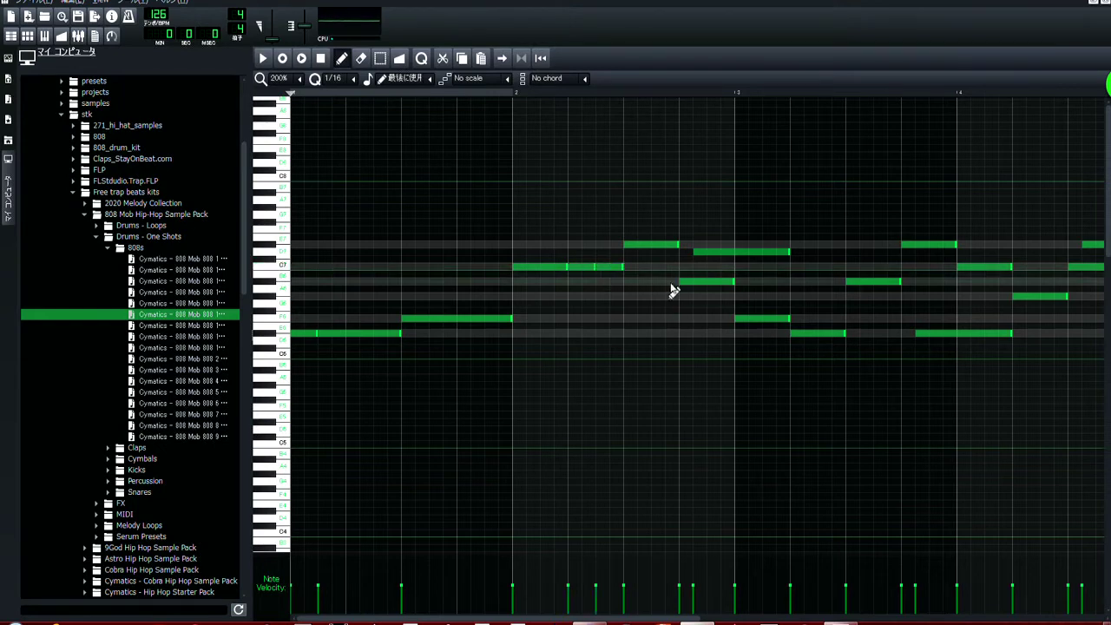
{"action": "right_click", "coordinate": [664, 245]}
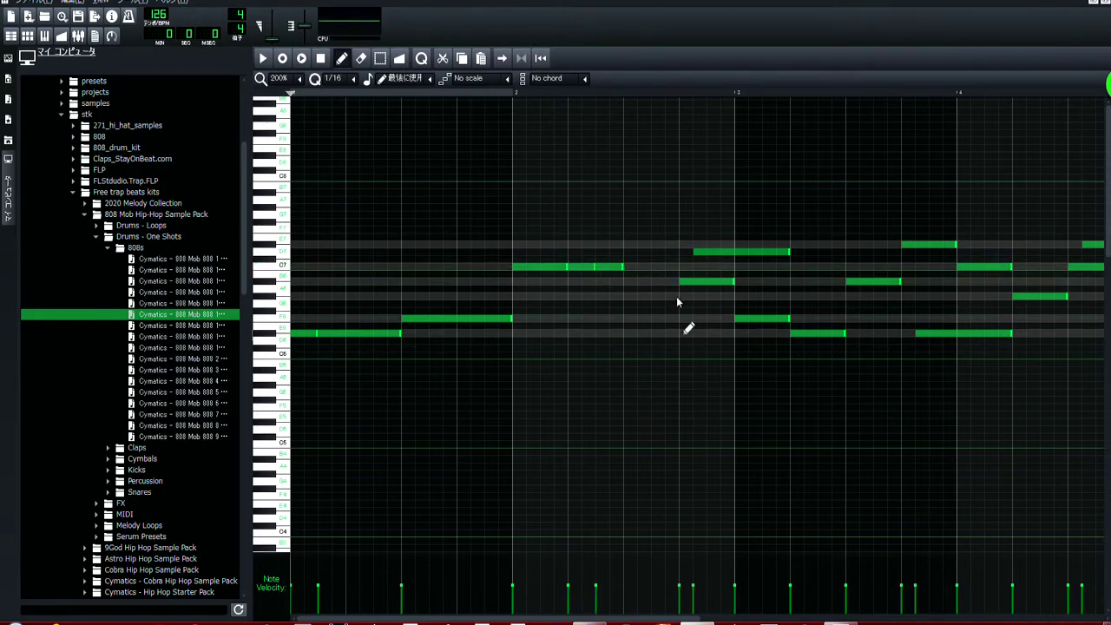
Raise bar 1's two-beat F6 note to G#6, playing the pattern before and after the change
{"action": "left_click", "coordinate": [263, 58]}
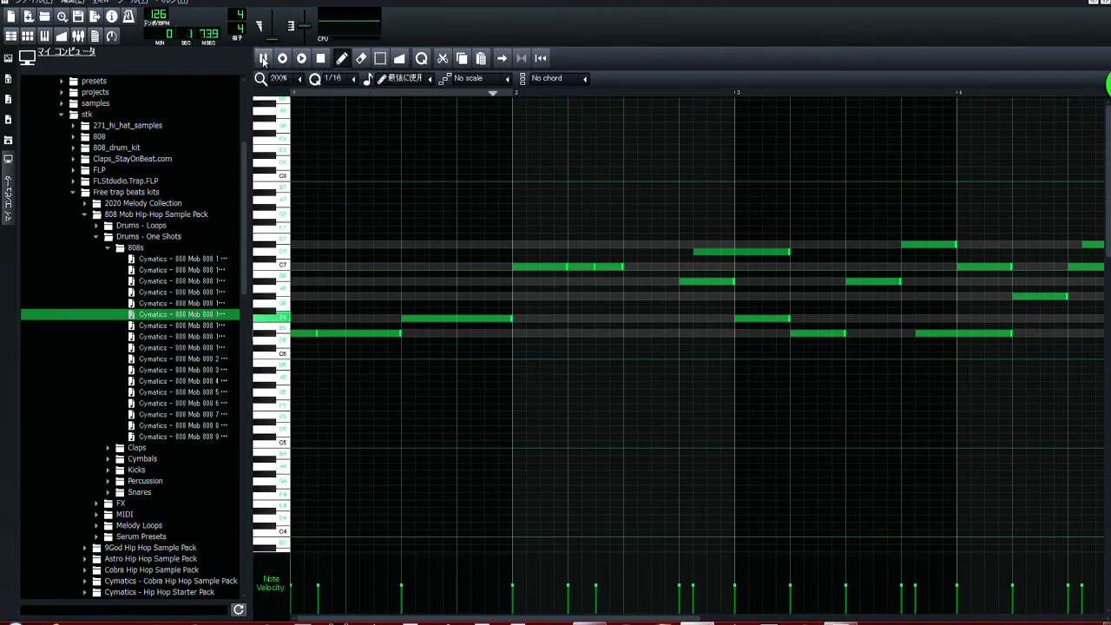
{"action": "left_click", "coordinate": [263, 58]}
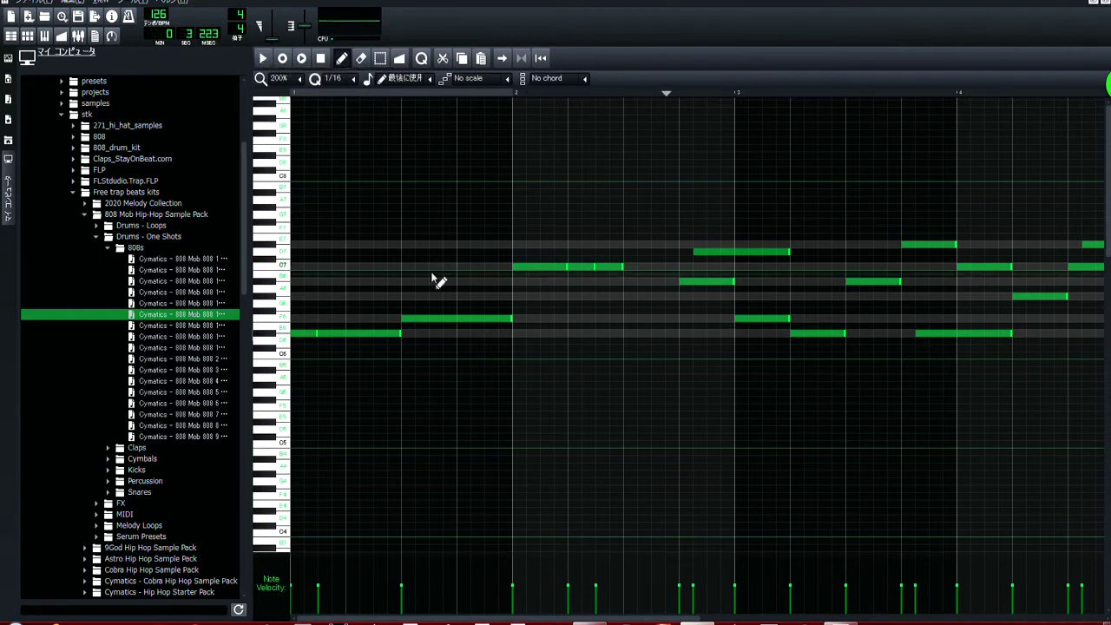
{"action": "left_click_drag", "start_coordinate": [441, 321], "coordinate": [441, 300]}
{"action": "left_click", "coordinate": [321, 58]}
{"action": "left_click", "coordinate": [263, 58]}
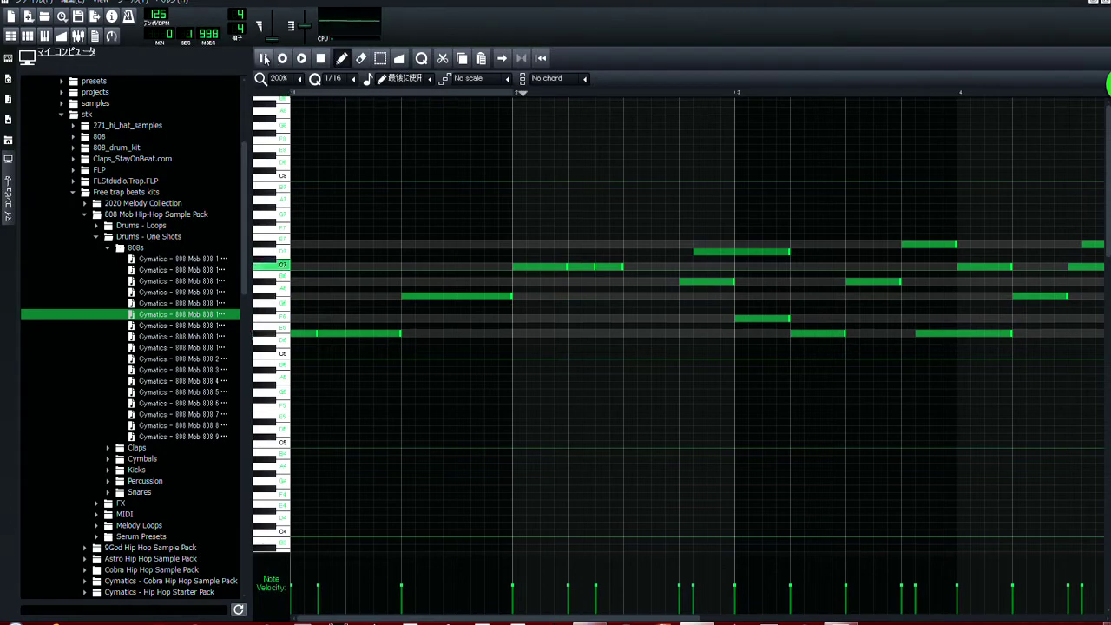
{"action": "left_click", "coordinate": [321, 62]}
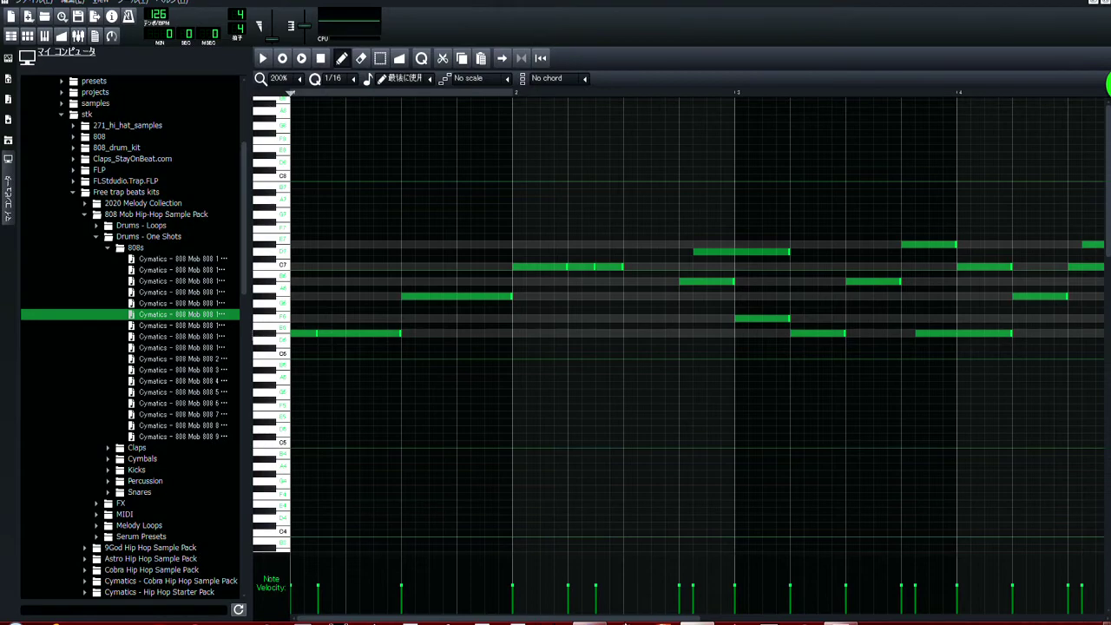
Delete the A#6 note on bar 2's fourth beat and the F6 and D#6 notes on bar 3's first two beats
{"action": "left_click_drag", "start_coordinate": [614, 618], "coordinate": [672, 426]}
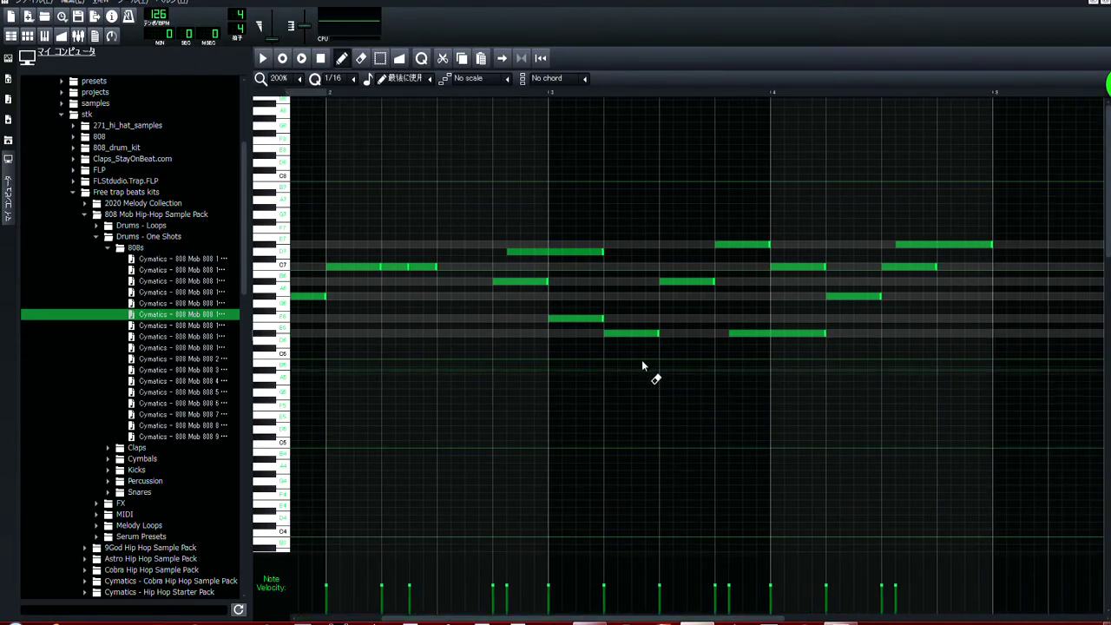
{"action": "right_click", "coordinate": [607, 332]}
{"action": "right_click", "coordinate": [519, 281]}
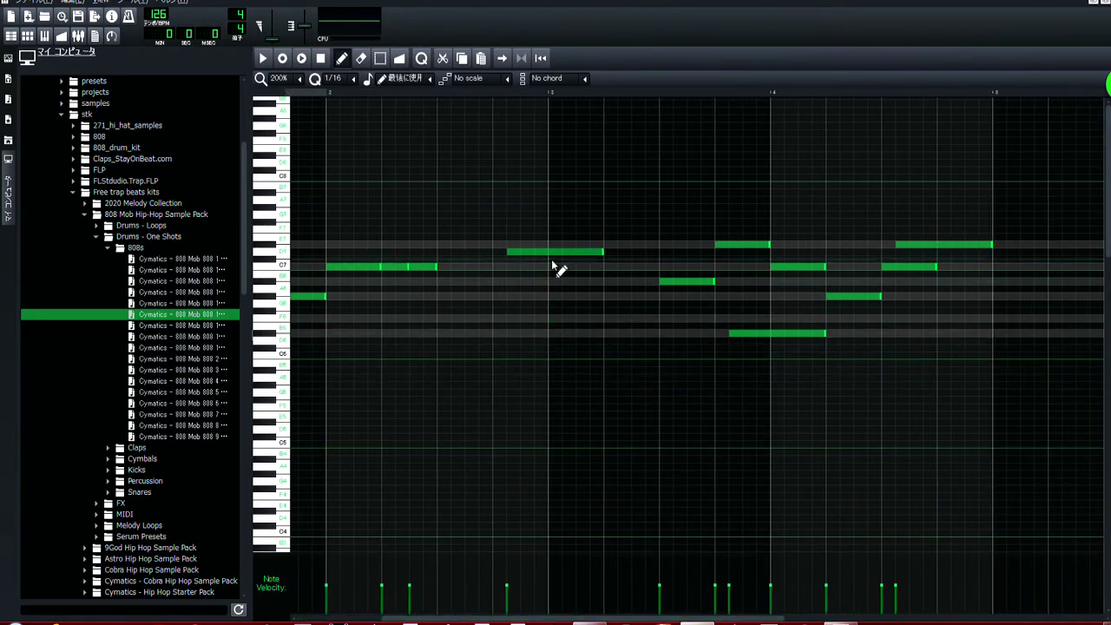
Move the D7 note to D#6 on bar 2's fourth beat, shorten it to five sixteenths, and follow it with three sixteenth-note D#6 hits
{"action": "left_click", "coordinate": [552, 251]}
{"action": "left_click_drag", "start_coordinate": [552, 251], "coordinate": [553, 340]}
{"action": "left_click", "coordinate": [582, 334]}
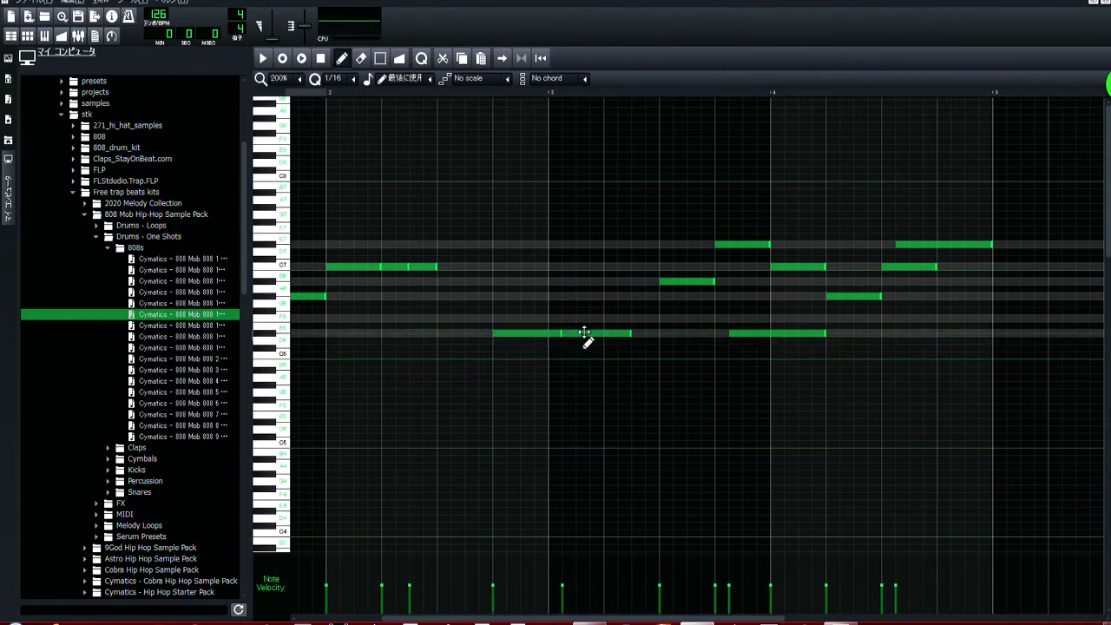
{"action": "left_click_drag", "start_coordinate": [632, 336], "coordinate": [565, 336]}
{"action": "left_click", "coordinate": [597, 334]}
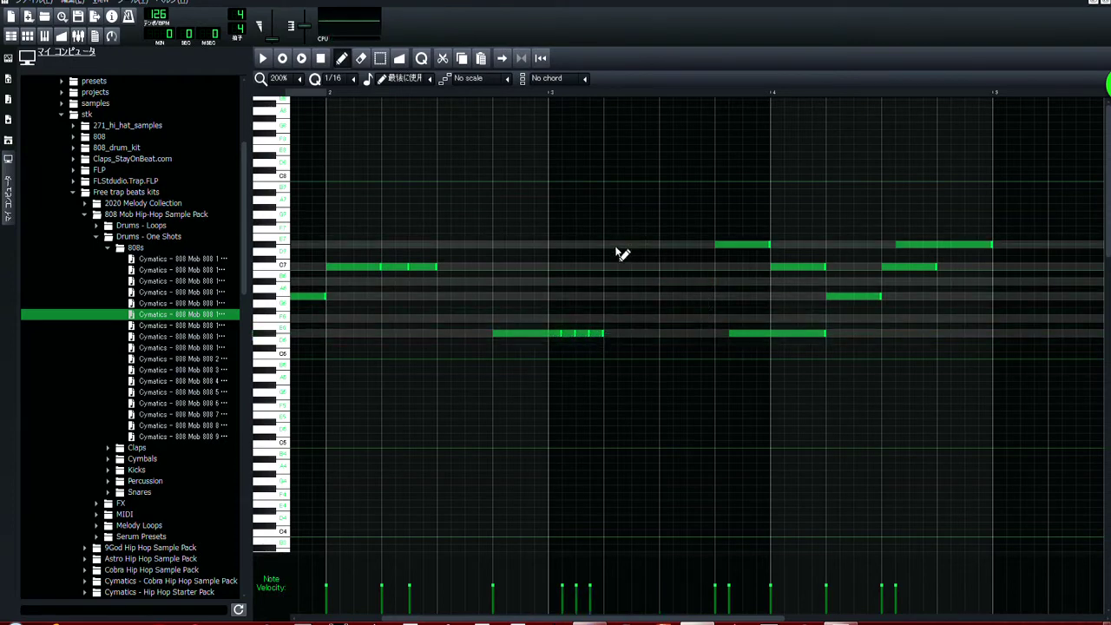
Replace bar 3's D#7 note with a one-beat D#7 on beat 2 followed by two half-beat D#7 notes on beat 3
{"action": "left_click_drag", "start_coordinate": [613, 246], "coordinate": [676, 245]}
{"action": "left_click", "coordinate": [673, 246]}
{"action": "right_click", "coordinate": [728, 245]}
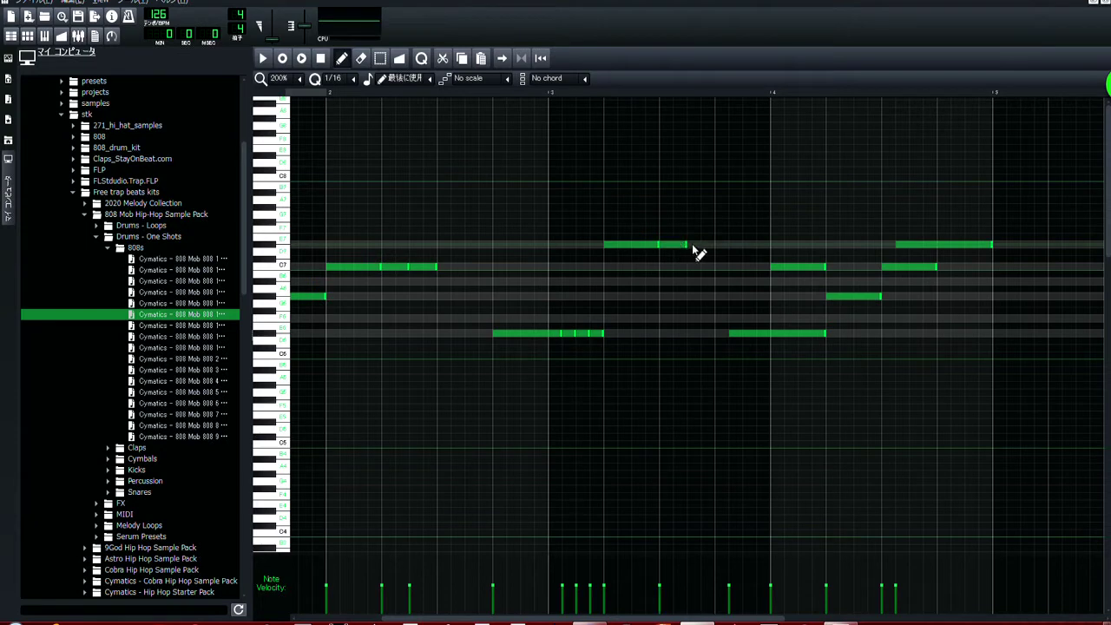
{"action": "left_click", "coordinate": [694, 245]}
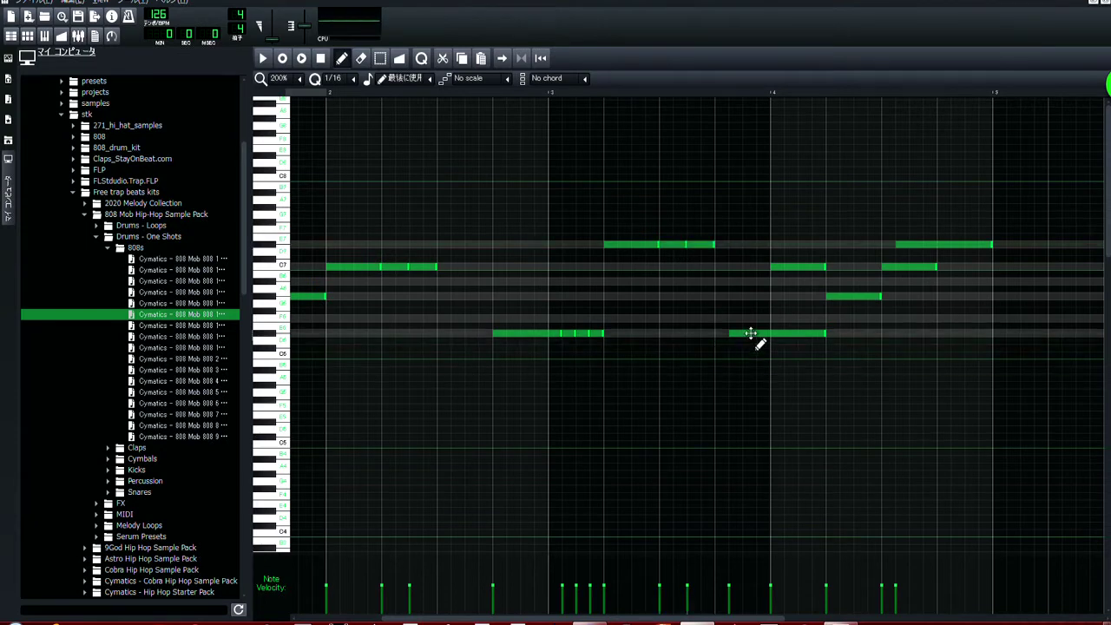
Build a three-note D#6 run from bar 3's fourth beat into bar 4, and turn the G#6 note after it into a shorter A#6
{"action": "left_click_drag", "start_coordinate": [756, 335], "coordinate": [740, 337]}
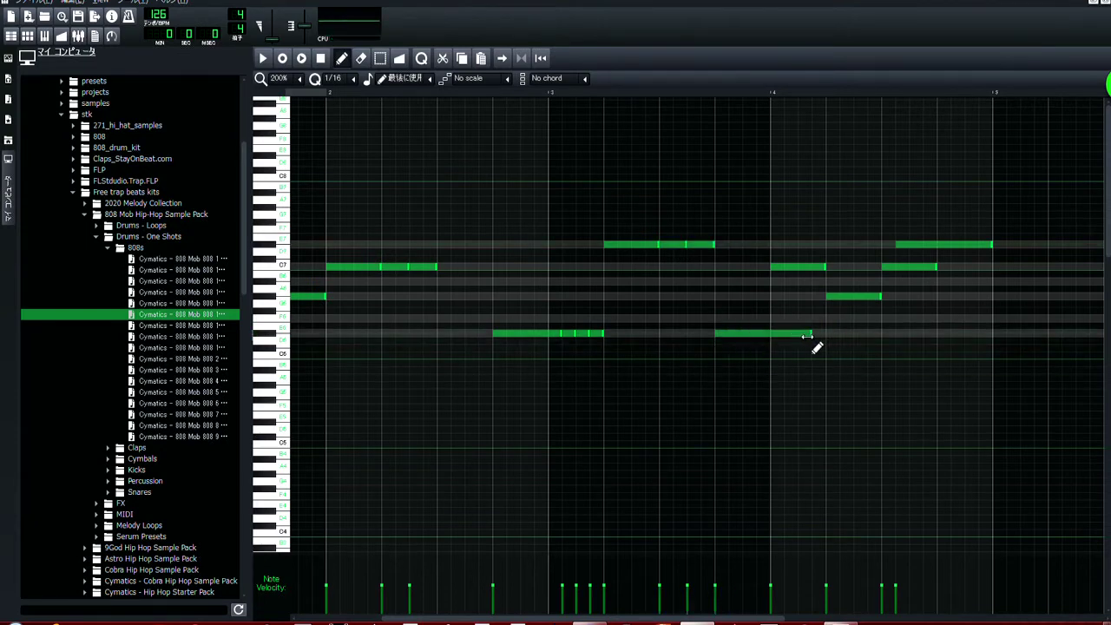
{"action": "left_click_drag", "start_coordinate": [808, 335], "coordinate": [793, 340]}
{"action": "left_click_drag", "start_coordinate": [808, 267], "coordinate": [841, 345]}
{"action": "left_click", "coordinate": [835, 335]}
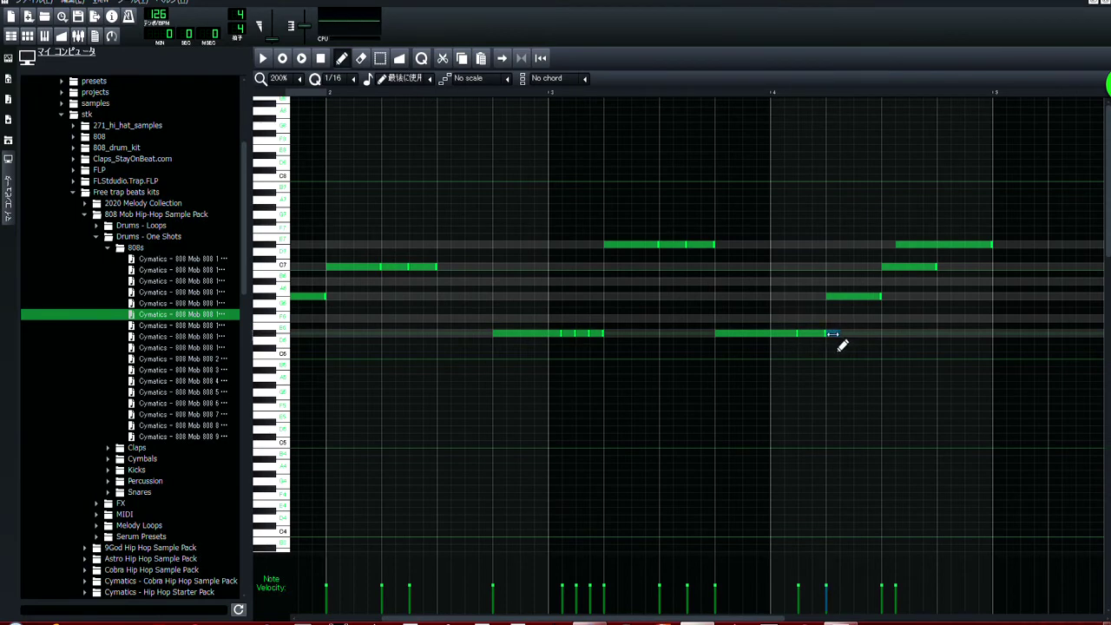
{"action": "left_click_drag", "start_coordinate": [866, 298], "coordinate": [882, 281]}
{"action": "right_click", "coordinate": [917, 269]}
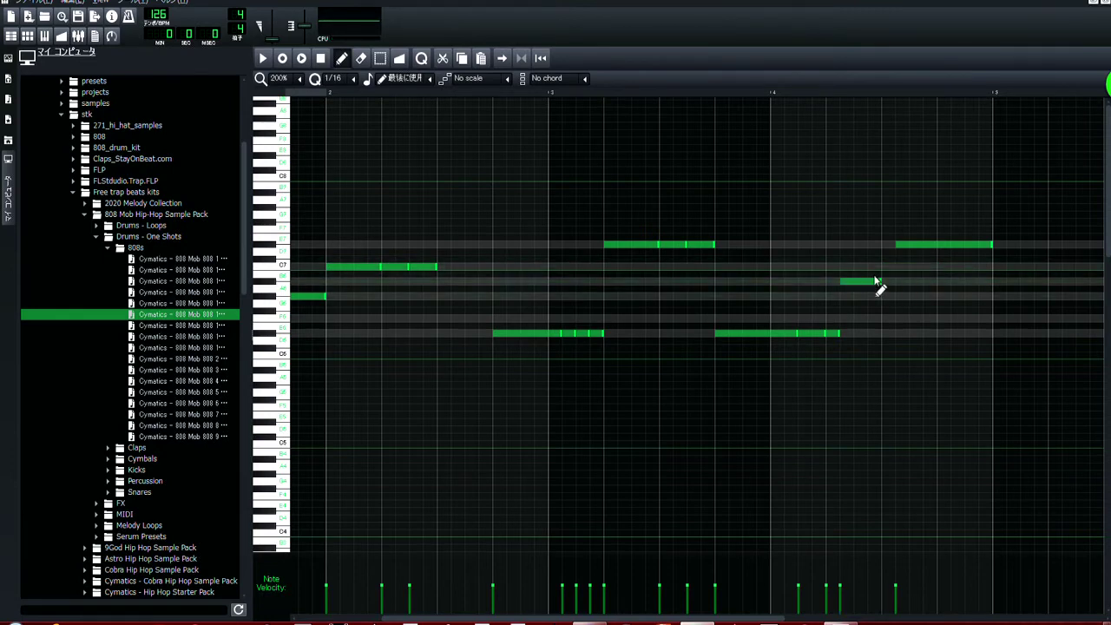
Fill bar 4's last two beats with D#7 notes of five and three sixteenths, and play the whole four-bar pattern
{"action": "left_click_drag", "start_coordinate": [904, 244], "coordinate": [891, 246]}
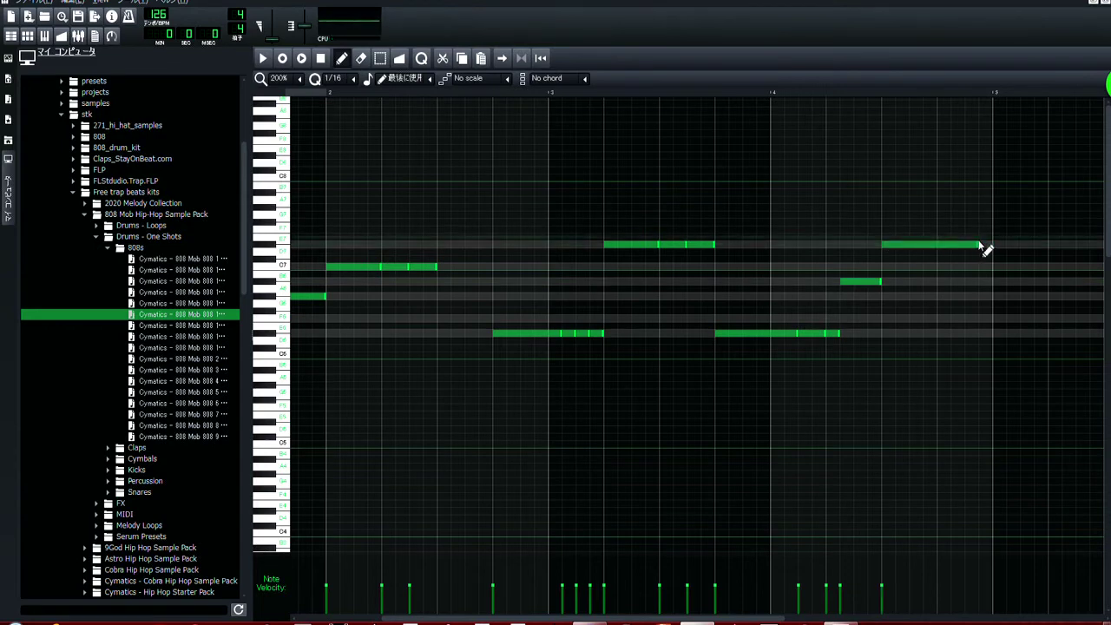
{"action": "left_click_drag", "start_coordinate": [977, 245], "coordinate": [951, 247]}
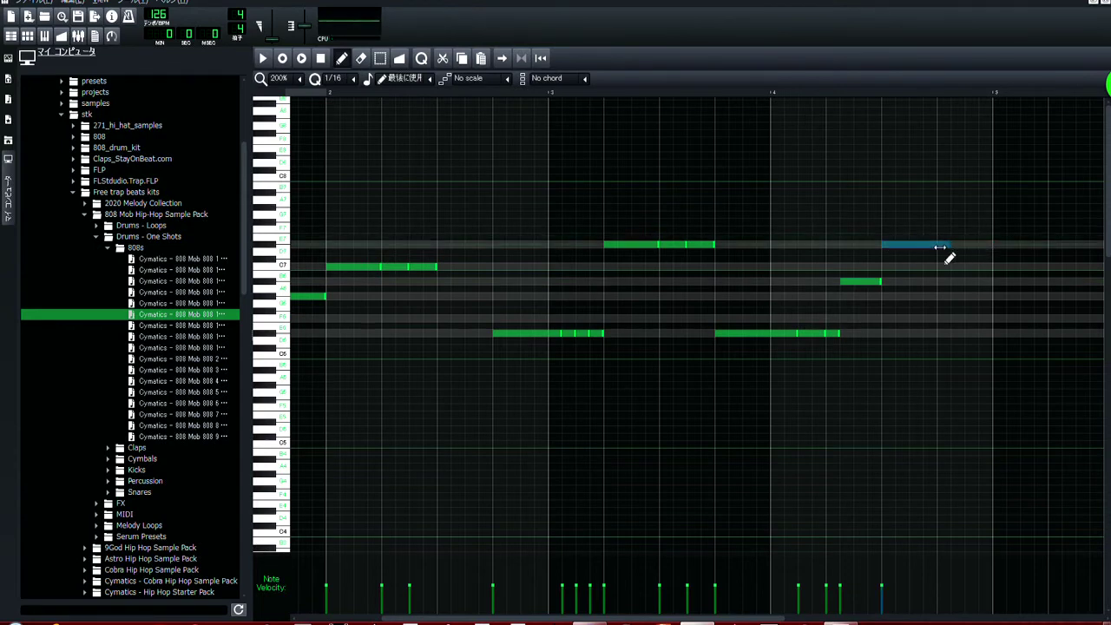
{"action": "left_click", "coordinate": [960, 246]}
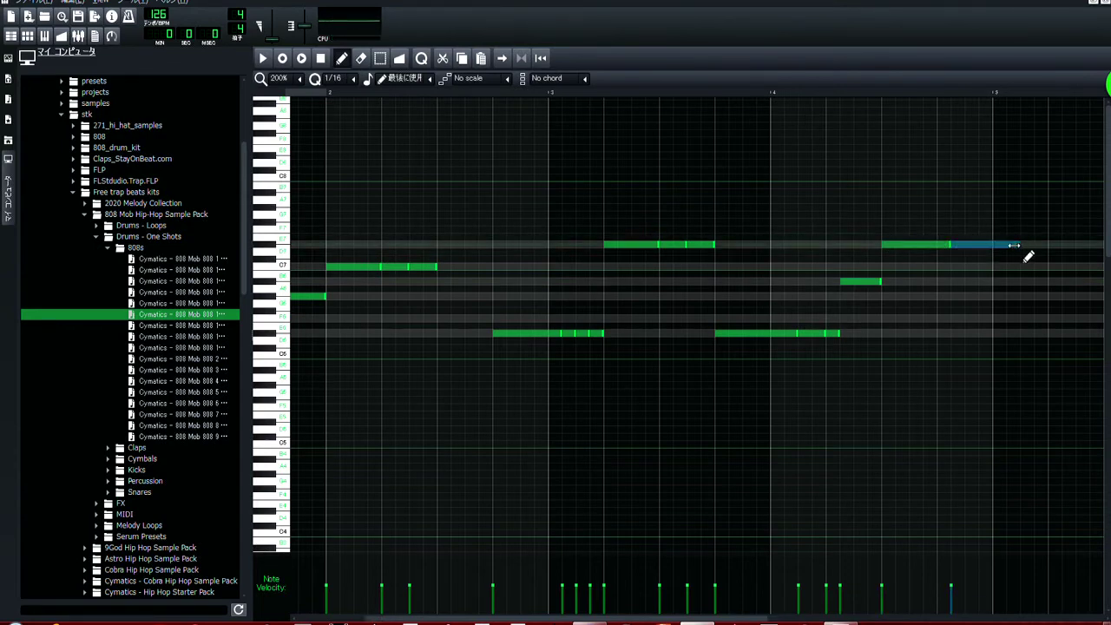
{"action": "left_click_drag", "start_coordinate": [1014, 246], "coordinate": [987, 246]}
{"action": "left_click", "coordinate": [264, 58]}
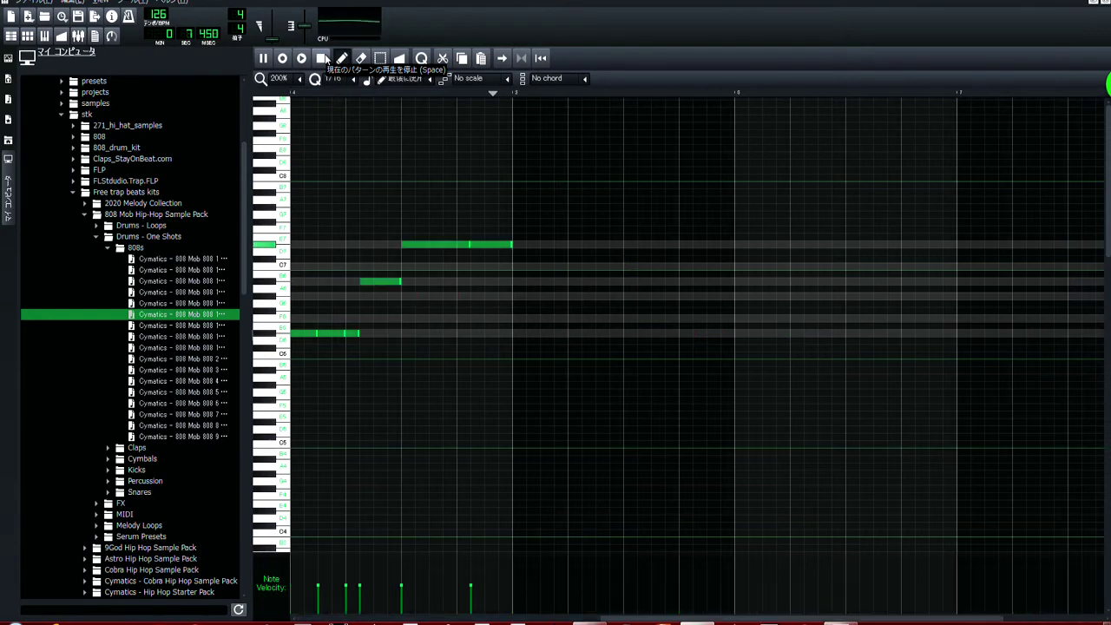
{"action": "left_click", "coordinate": [321, 58]}
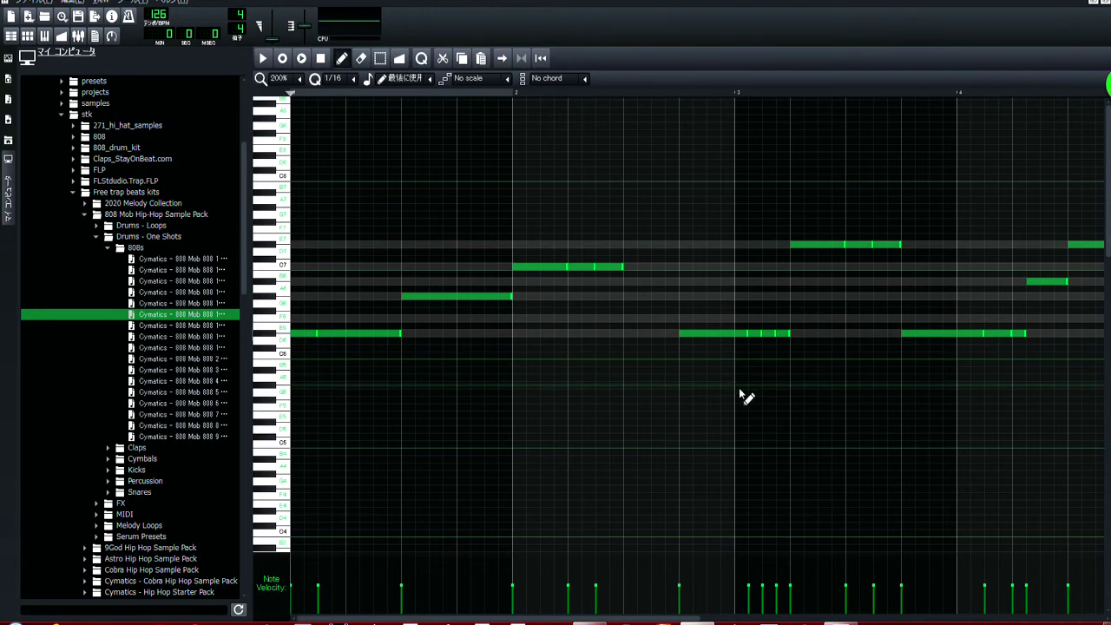
Select all notes of the four-bar bass pattern and transpose them down one octave
{"action": "scroll", "coordinate": [744, 391], "scroll_direction": "down", "scroll_amount": 1}
{"action": "scroll", "coordinate": [288, 85], "scroll_direction": "up", "scroll_amount": 2}
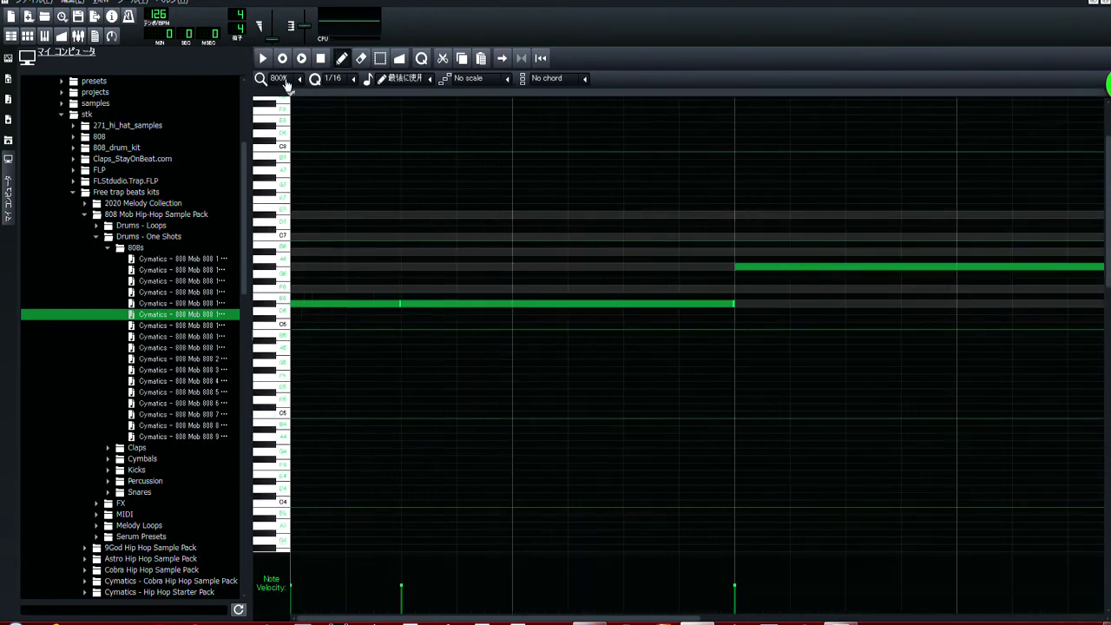
{"action": "scroll", "coordinate": [288, 85], "scroll_direction": "down", "scroll_amount": 3}
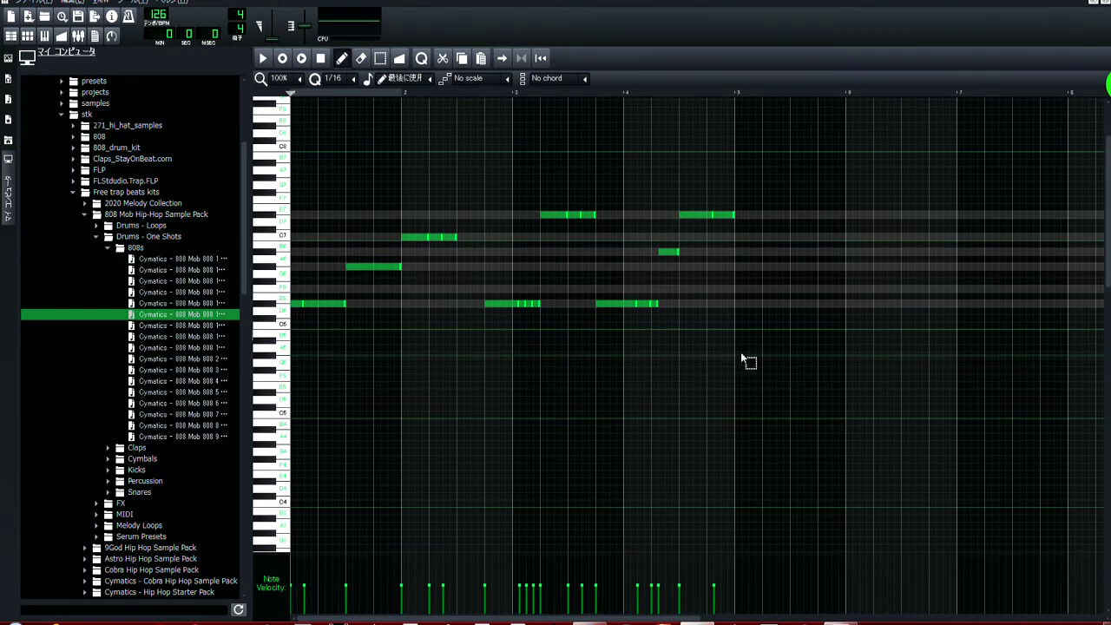
{"action": "left_click_drag", "start_coordinate": [741, 352], "coordinate": [219, 161]}
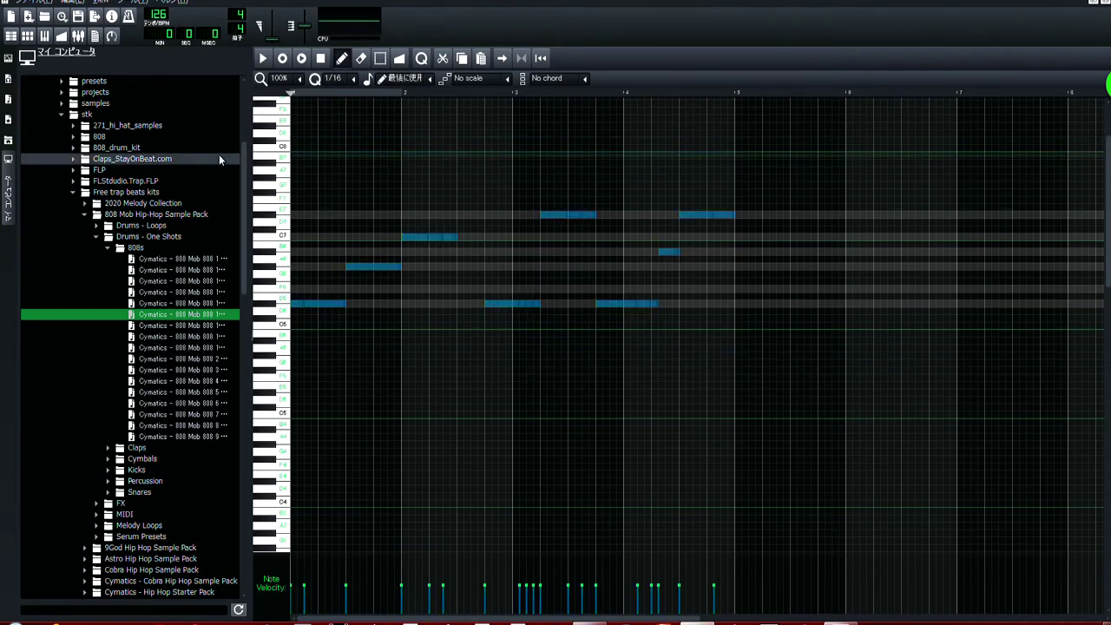
{"action": "key", "text": "ctrl+Down"}
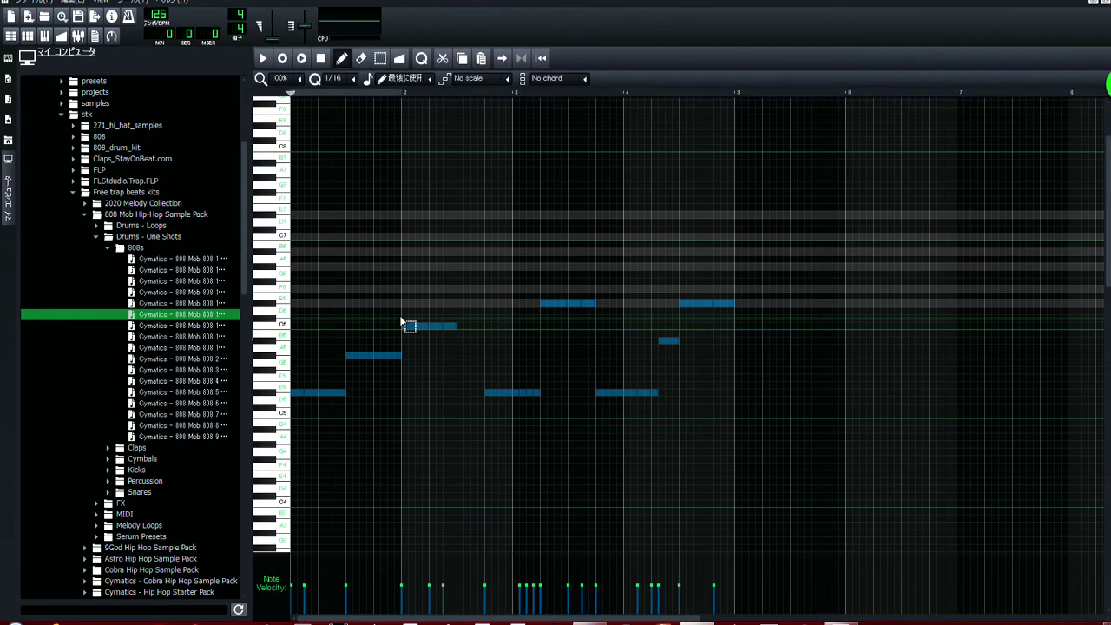
Shift the selected bass notes up and down by octaves to compare registers, ending one octave below their original range
{"action": "key", "text": "ctrl+Up"}
{"action": "key", "text": "ctrl+Down"}
{"action": "key", "text": "ctrl+Down"}
{"action": "key", "text": "ctrl+Up"}
{"action": "key", "text": "ctrl+Up"}
{"action": "key", "text": "ctrl+Up"}
{"action": "key", "text": "ctrl+Down"}
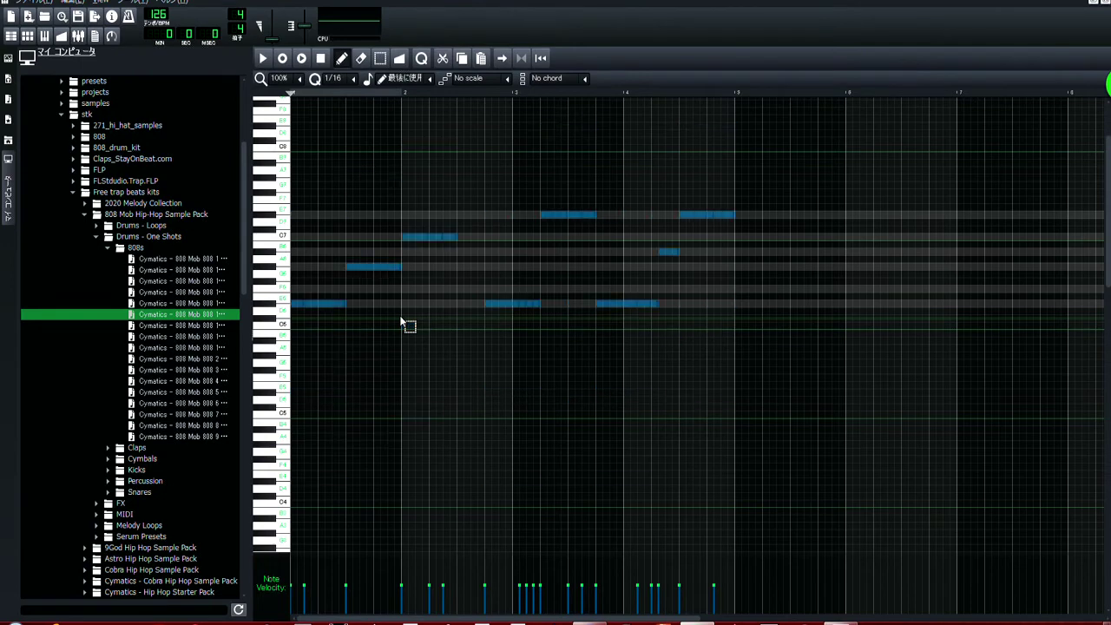
{"action": "key", "text": "ctrl+Up"}
{"action": "key", "text": "ctrl+Down"}
{"action": "key", "text": "ctrl+Up"}
{"action": "key", "text": "ctrl+Down"}
{"action": "key", "text": "ctrl+Up"}
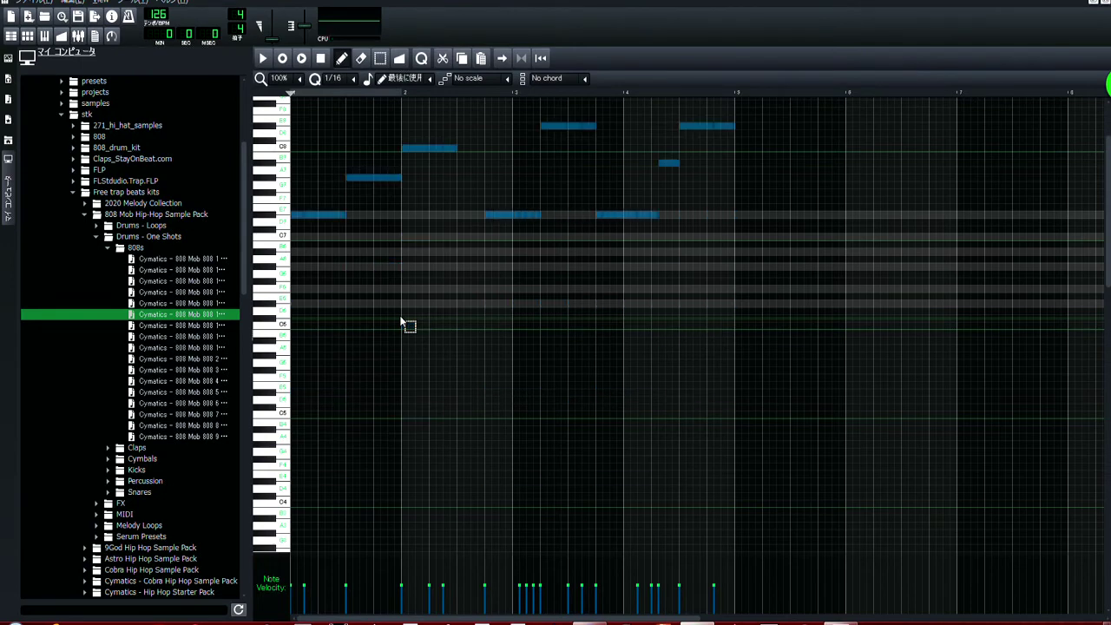
{"action": "key", "text": "ctrl+Down"}
{"action": "key", "text": "ctrl+Up"}
{"action": "key", "text": "ctrl+Down"}
{"action": "key", "text": "ctrl+Down"}
{"action": "key", "text": "ctrl+Up"}
{"action": "key", "text": "ctrl+Up"}
{"action": "key", "text": "ctrl+Up"}
{"action": "key", "text": "ctrl+Down"}
{"action": "key", "text": "ctrl+Down"}
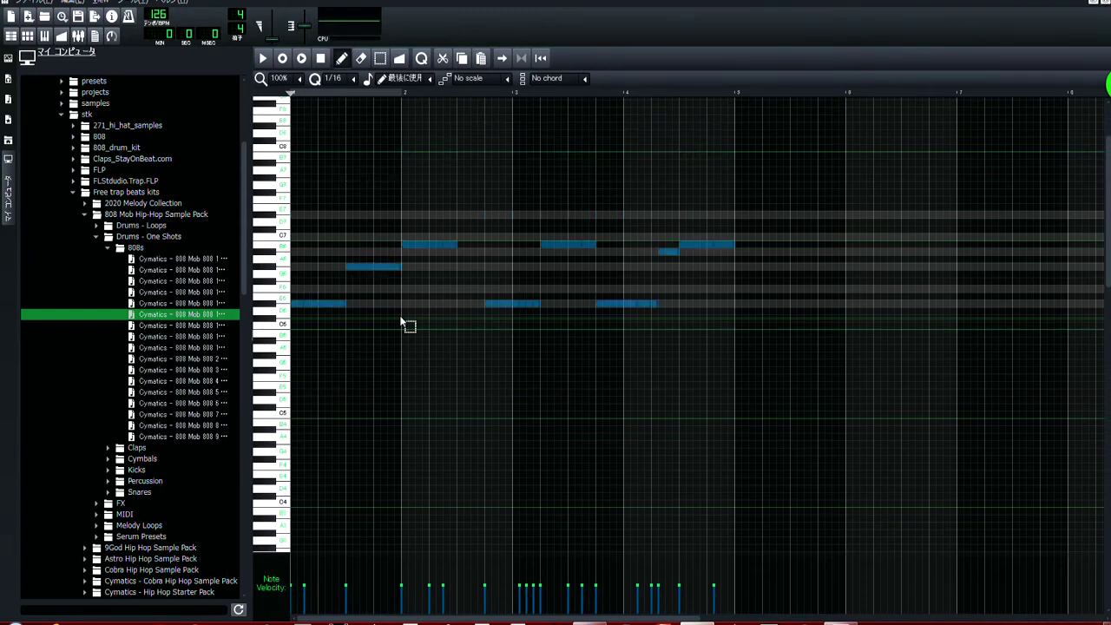
{"action": "key", "text": "ctrl+Down"}
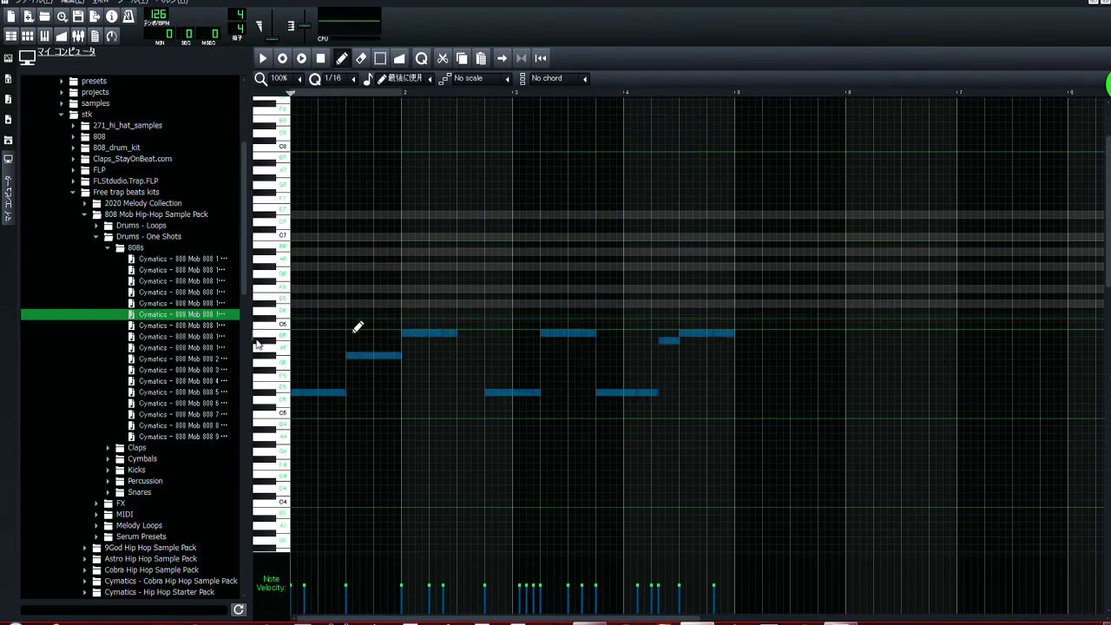
Play the bass pattern, delete the short A#5 note in bar 4, and stop playback
{"action": "left_click", "coordinate": [260, 63]}
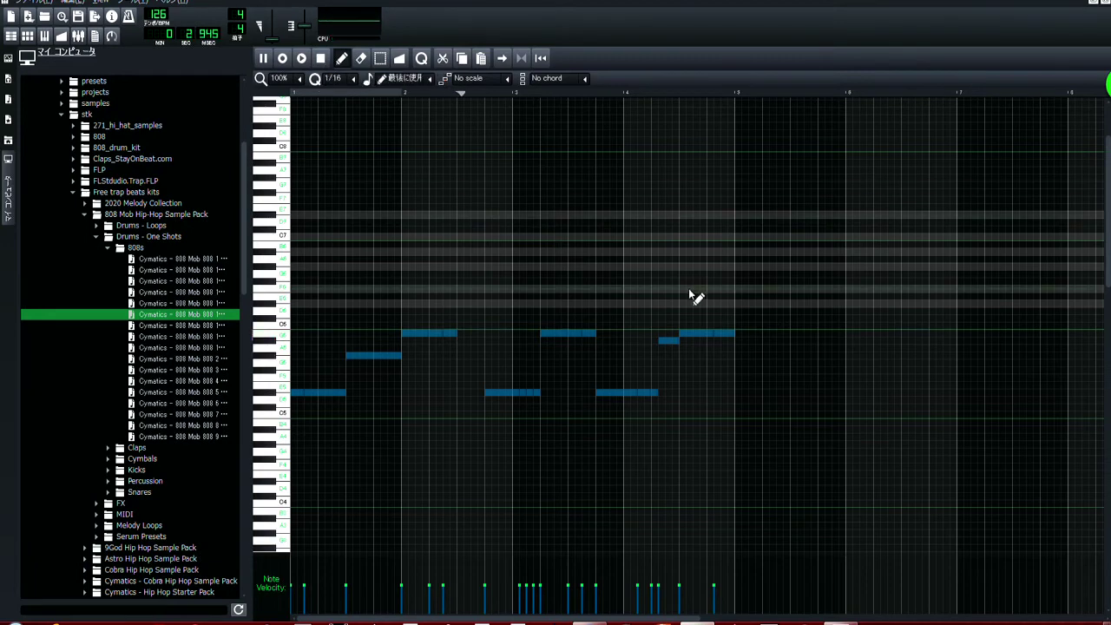
{"action": "left_click", "coordinate": [650, 290]}
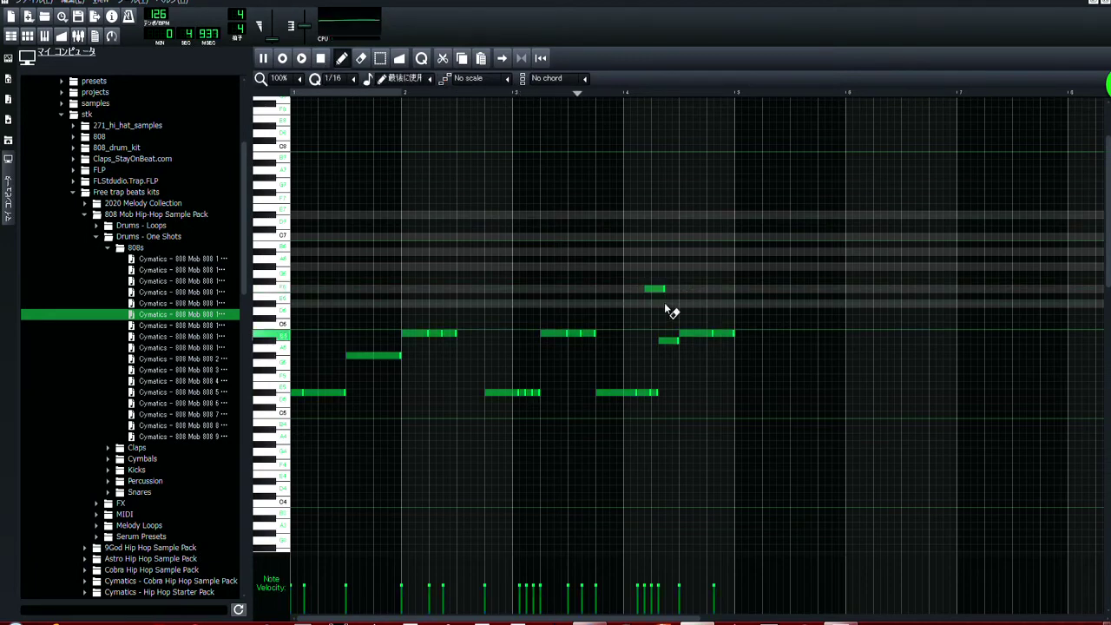
{"action": "right_click", "coordinate": [655, 288]}
{"action": "right_click", "coordinate": [668, 339]}
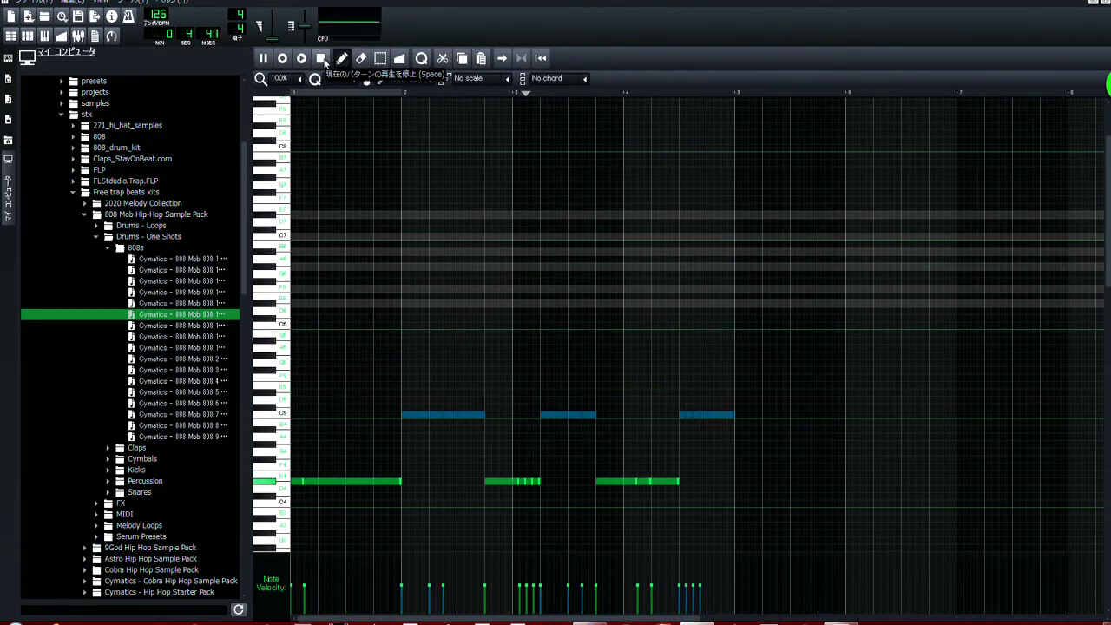
{"action": "left_click", "coordinate": [321, 58]}
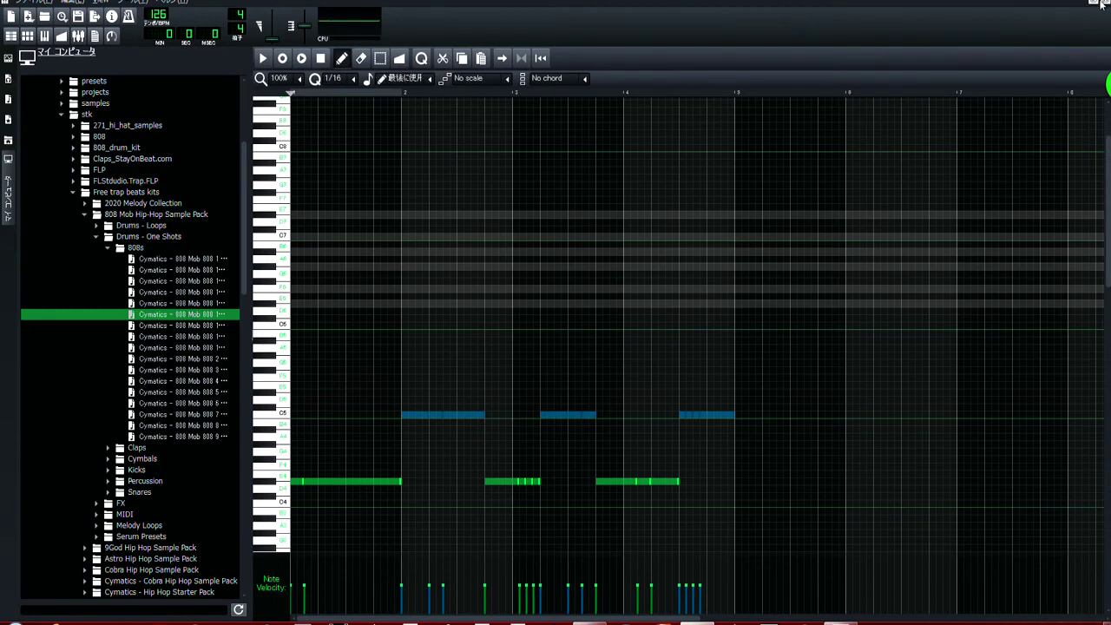
Close the piano roll, add a new beat/bassline pattern, and rename it 808
{"action": "key", "text": "F7"}
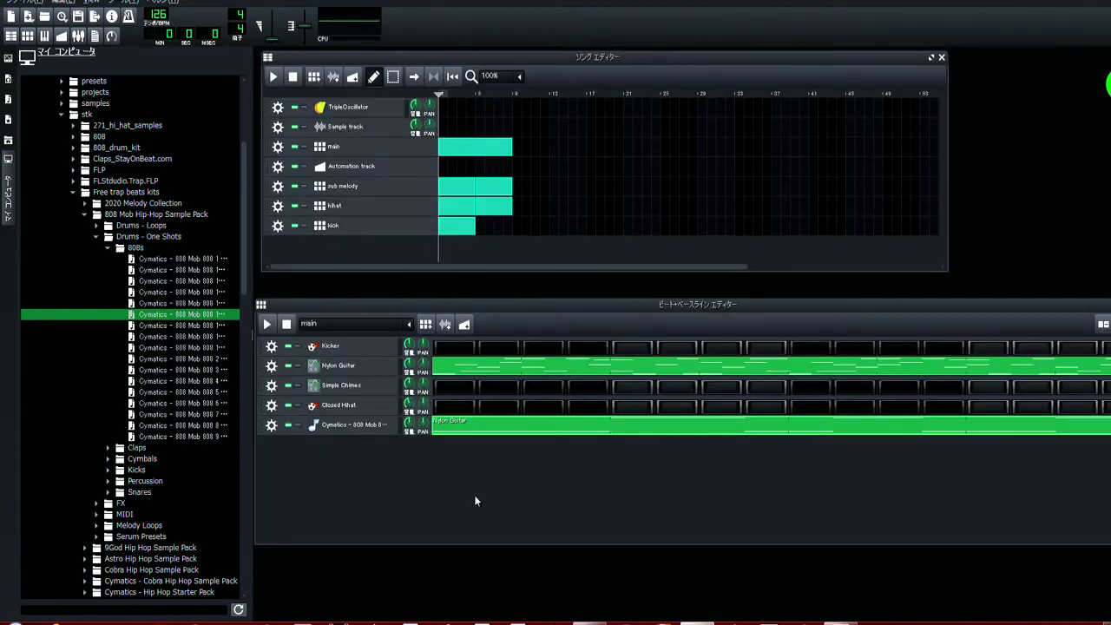
{"action": "left_click", "coordinate": [426, 326]}
{"action": "double_click", "coordinate": [374, 247]}
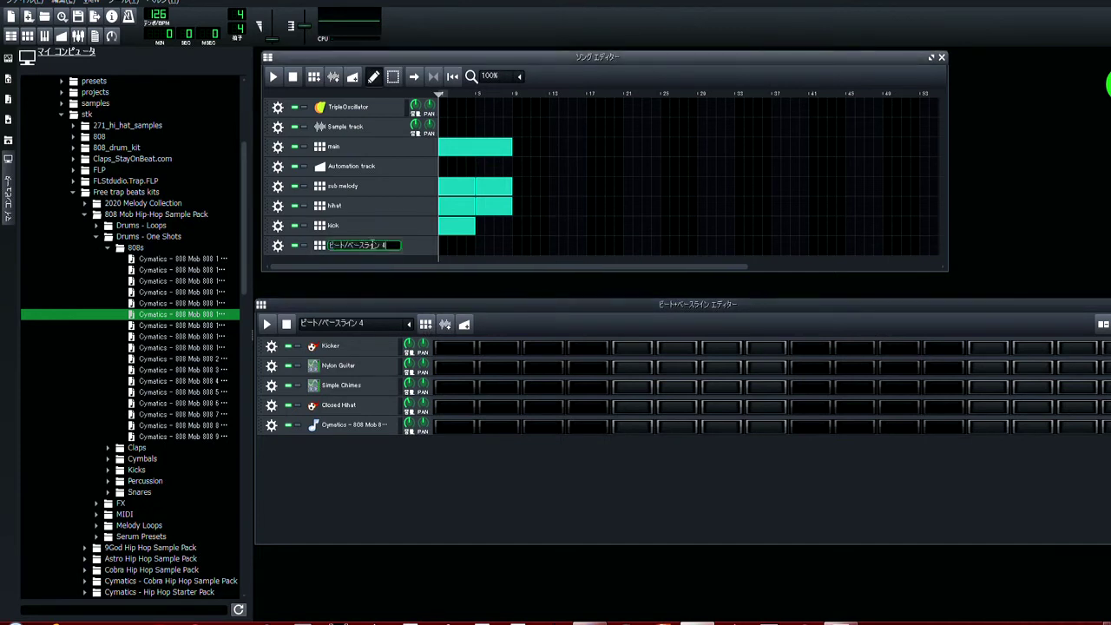
{"action": "type", "text": "808"}
{"action": "key", "text": "Return"}
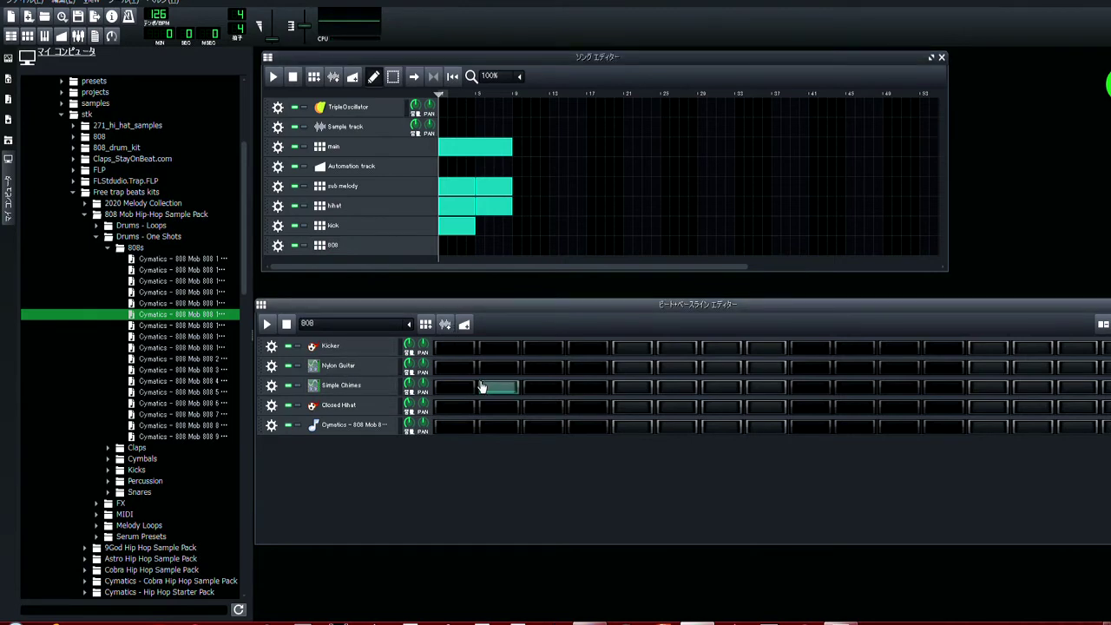
Copy the Cymatics 808 notes from the main pattern and clear them there
{"action": "scroll", "coordinate": [386, 328], "scroll_direction": "up", "scroll_amount": 4}
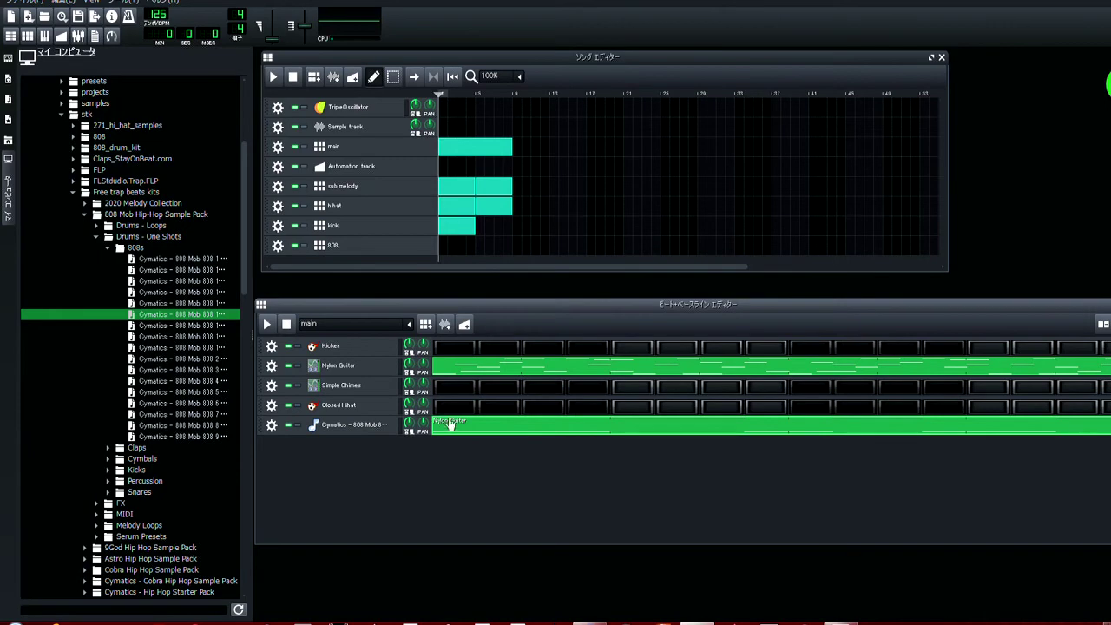
{"action": "right_click", "coordinate": [467, 425]}
{"action": "left_click", "coordinate": [463, 436]}
{"action": "right_click", "coordinate": [463, 436]}
{"action": "left_click", "coordinate": [511, 506]}
Paste the copied notes into the Cymatics 808 instrument of the 808 pattern
{"action": "scroll", "coordinate": [363, 330], "scroll_direction": "down", "scroll_amount": 2}
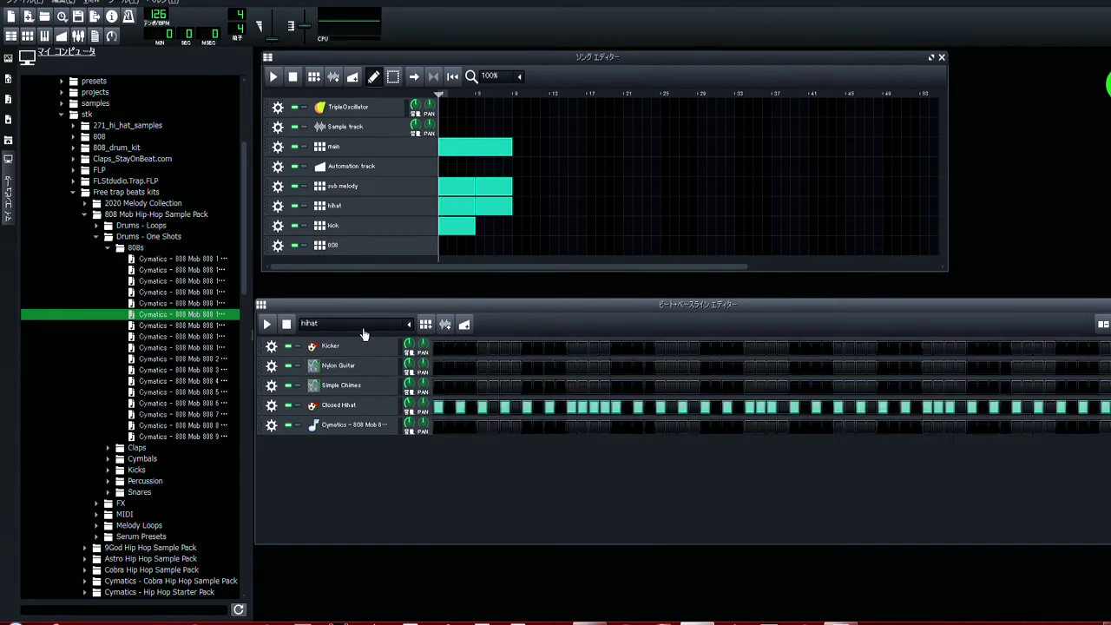
{"action": "scroll", "coordinate": [363, 334], "scroll_direction": "down", "scroll_amount": 2}
{"action": "right_click", "coordinate": [450, 432]}
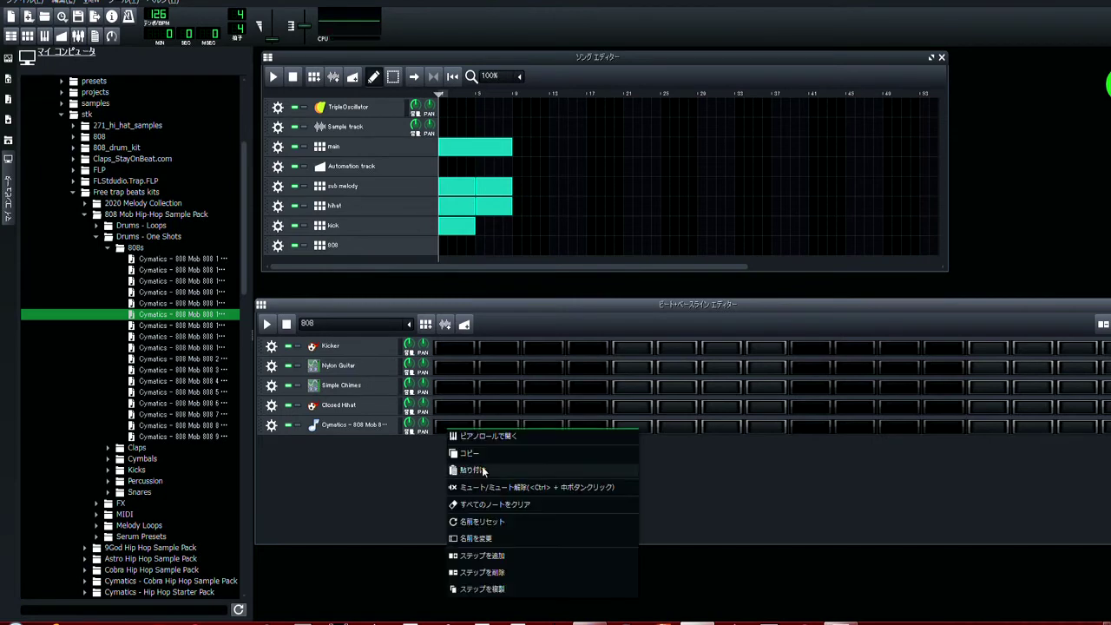
{"action": "left_click", "coordinate": [482, 466]}
Place two consecutive 808 blocks from bar 1 in the song and play the song
{"action": "left_click", "coordinate": [446, 250]}
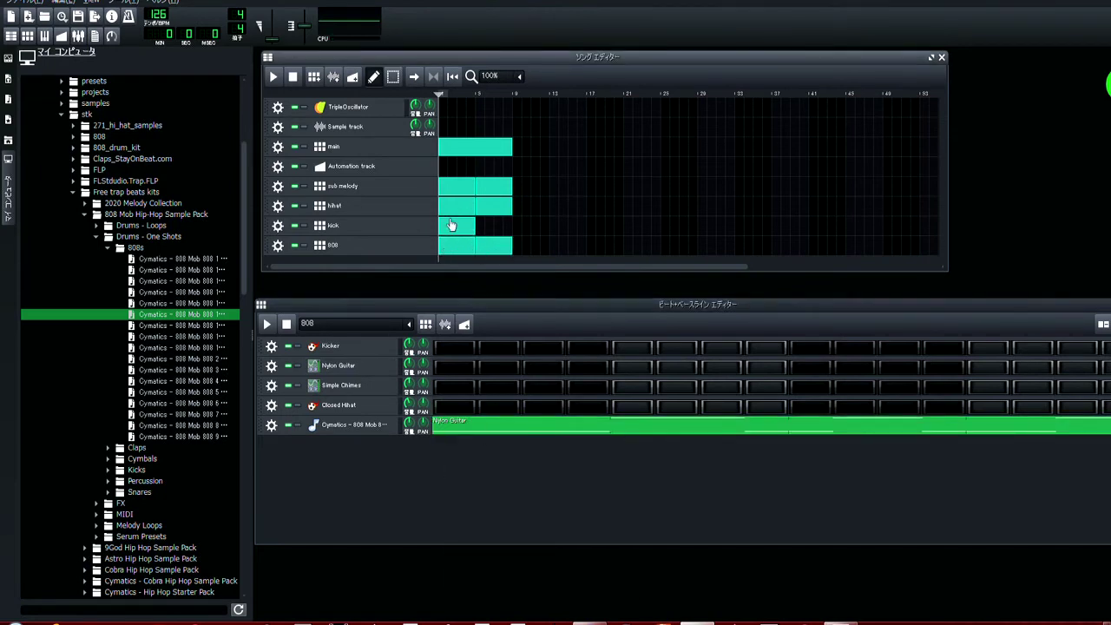
{"action": "left_click", "coordinate": [274, 77]}
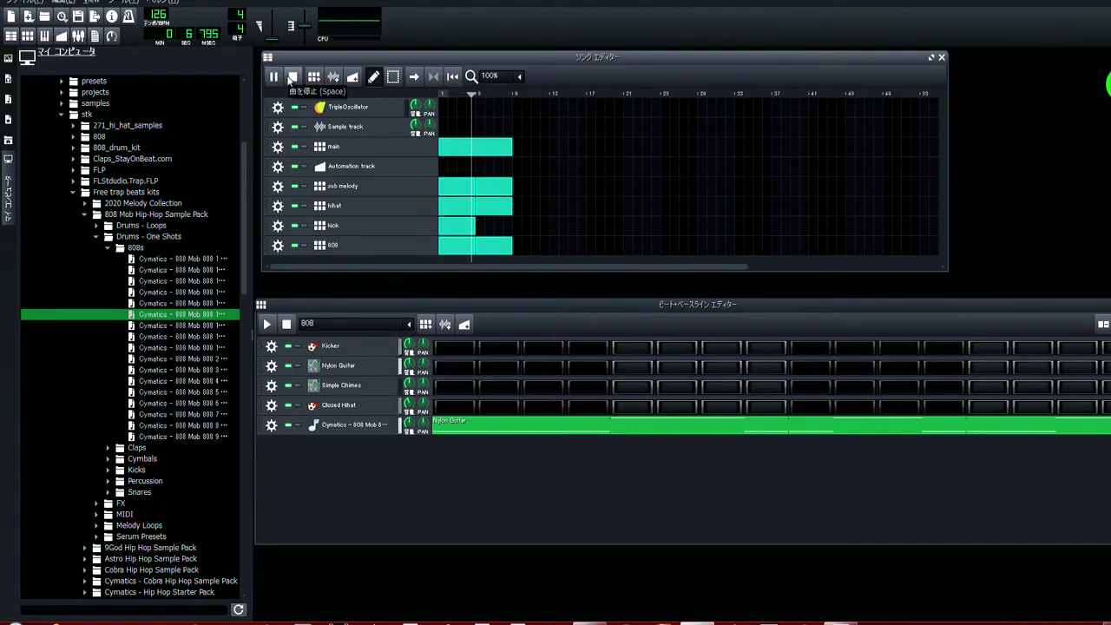
{"action": "left_click", "coordinate": [293, 77]}
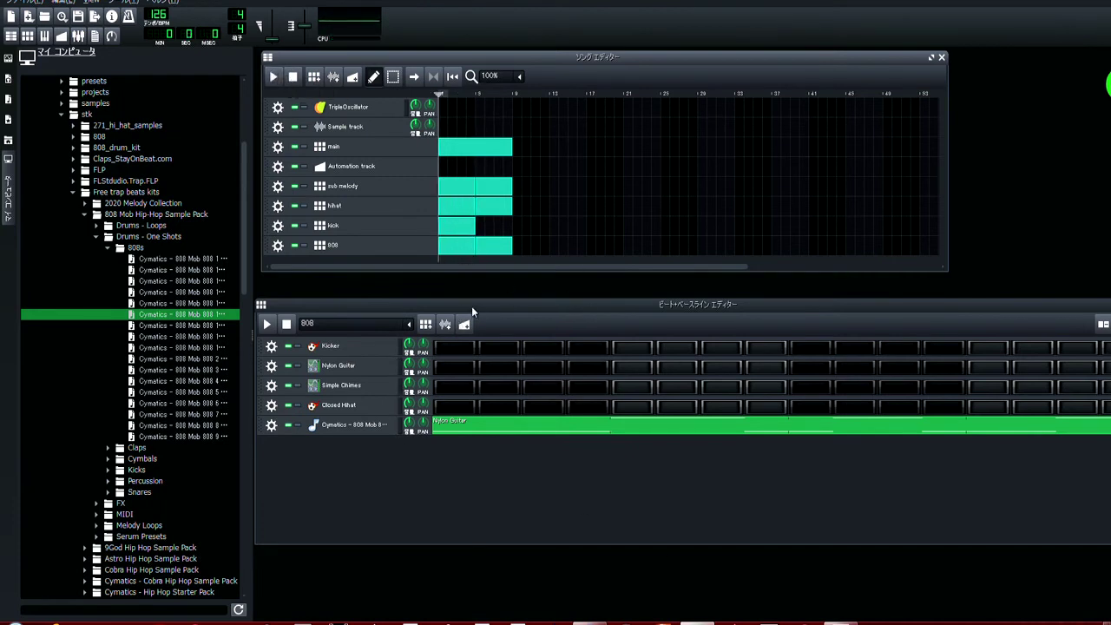
Examine the kick pattern and the 808 pattern's piano-roll notes, and play the 808 pattern
{"action": "double_click", "coordinate": [461, 229]}
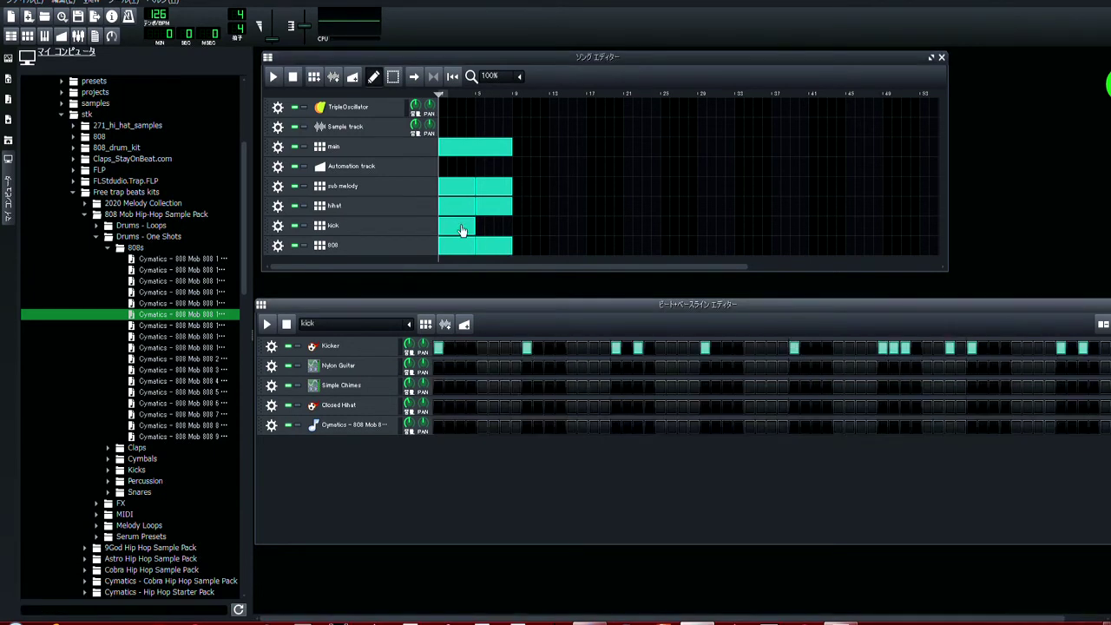
{"action": "left_click", "coordinate": [287, 326]}
{"action": "scroll", "coordinate": [364, 324], "scroll_direction": "down", "scroll_amount": 1}
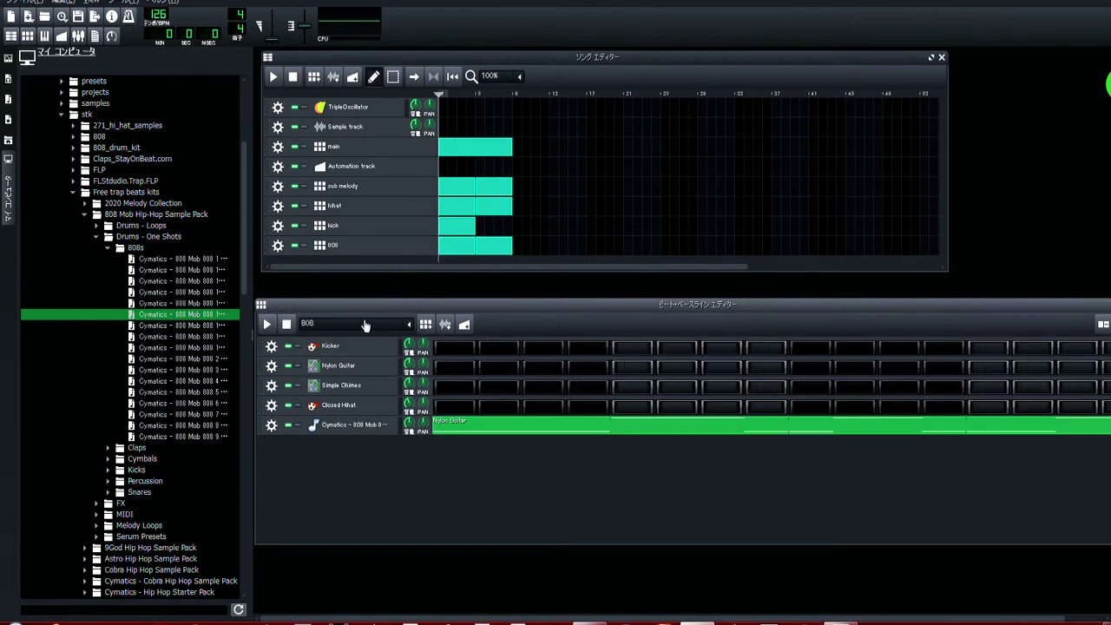
{"action": "double_click", "coordinate": [460, 430]}
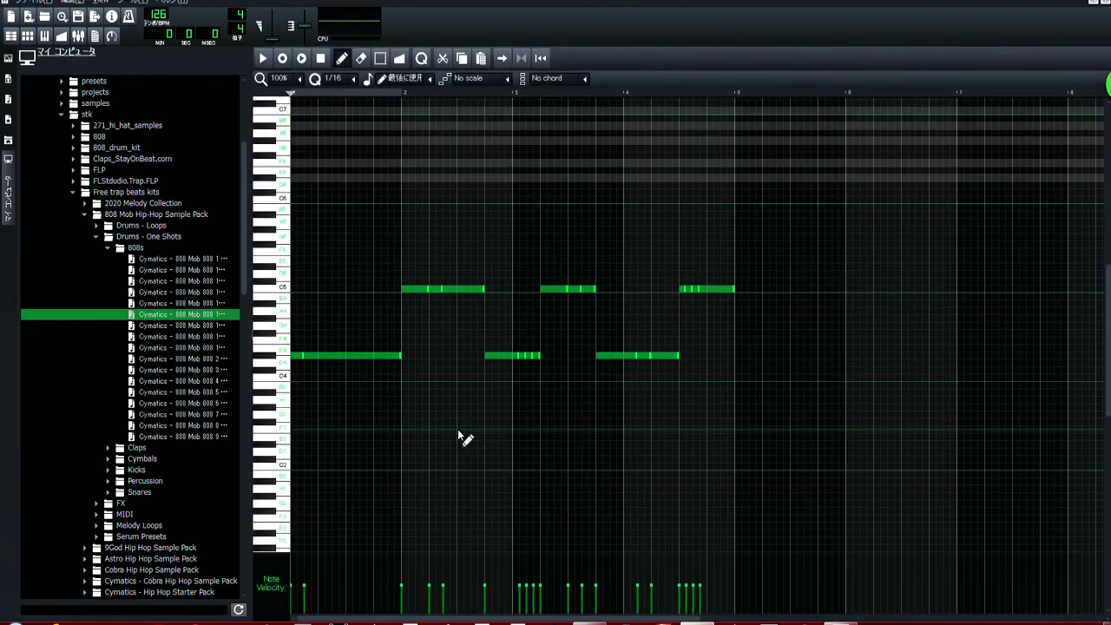
{"action": "left_click", "coordinate": [1103, 4]}
{"action": "left_click", "coordinate": [271, 323]}
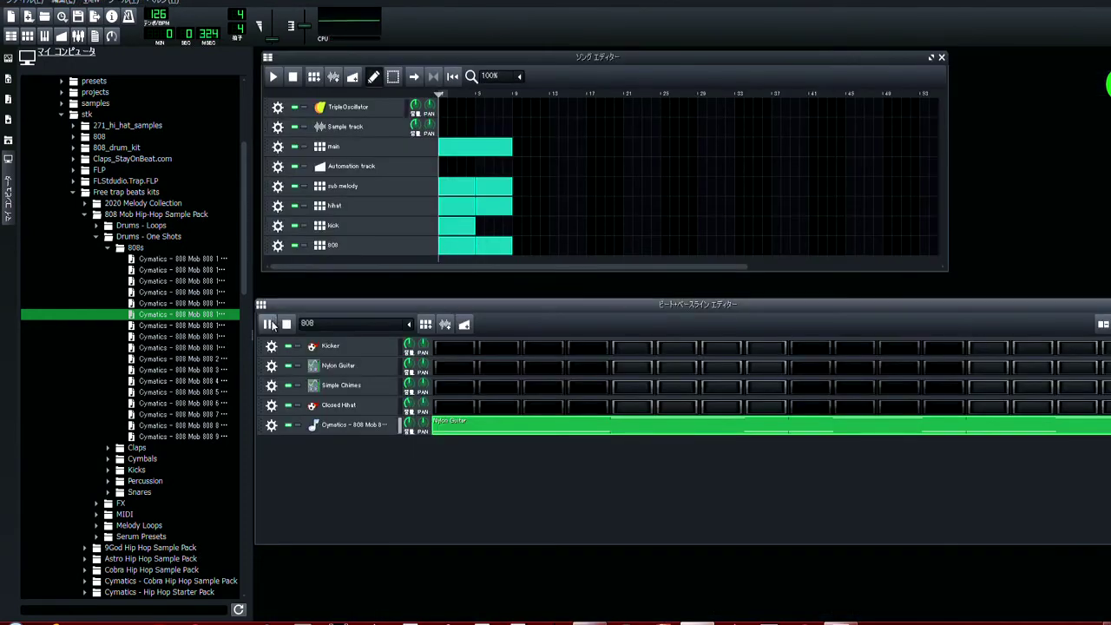
{"action": "left_click", "coordinate": [287, 324]}
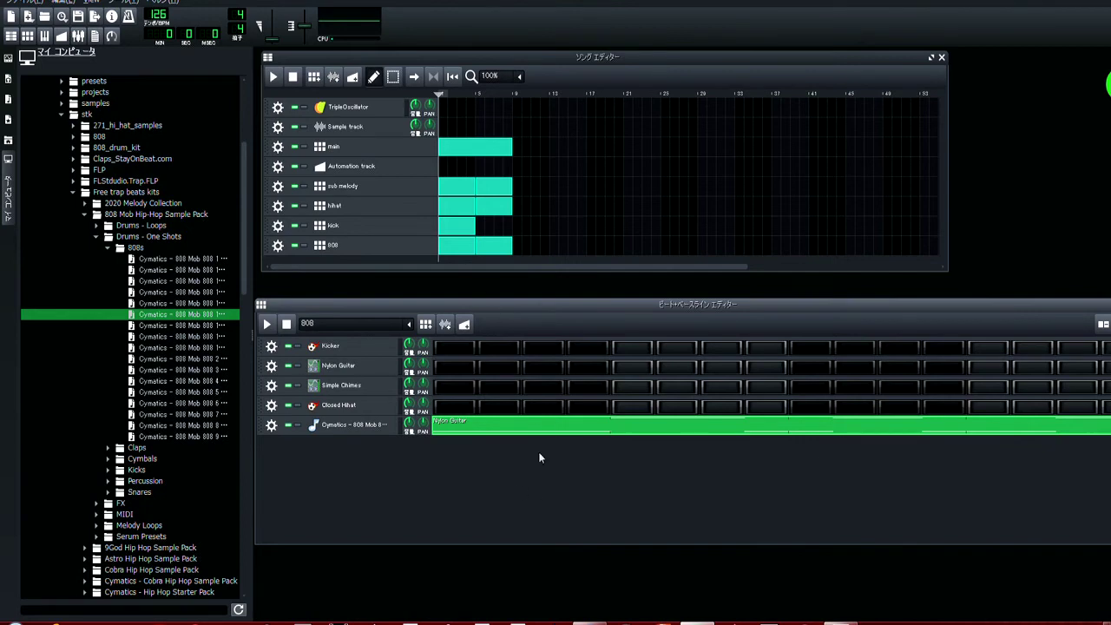
{"action": "right_click", "coordinate": [497, 436]}
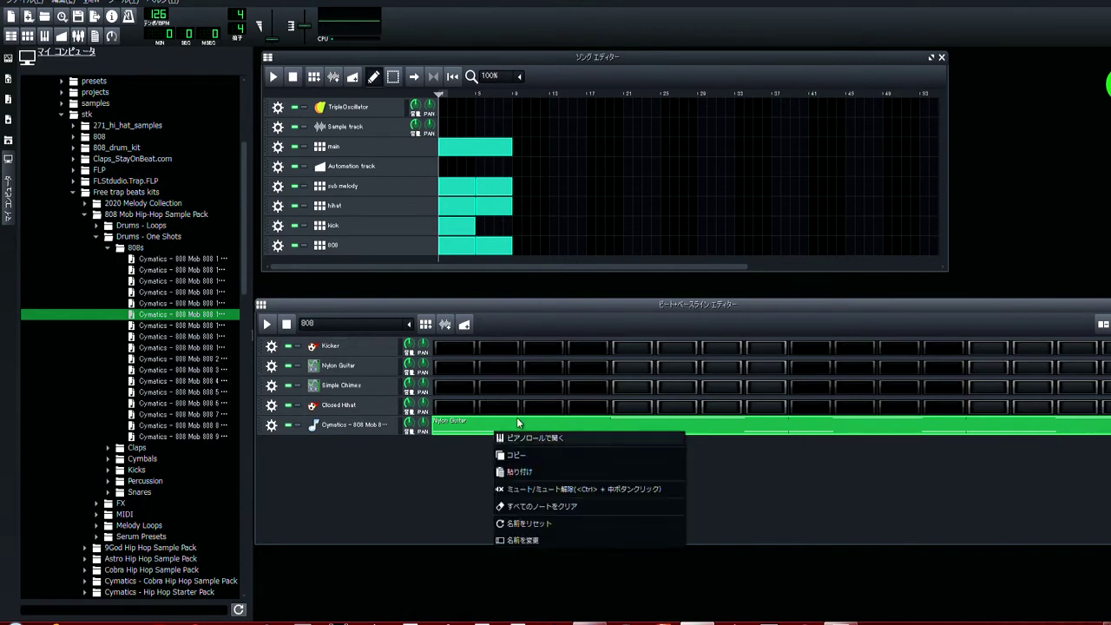
{"action": "left_click", "coordinate": [391, 461]}
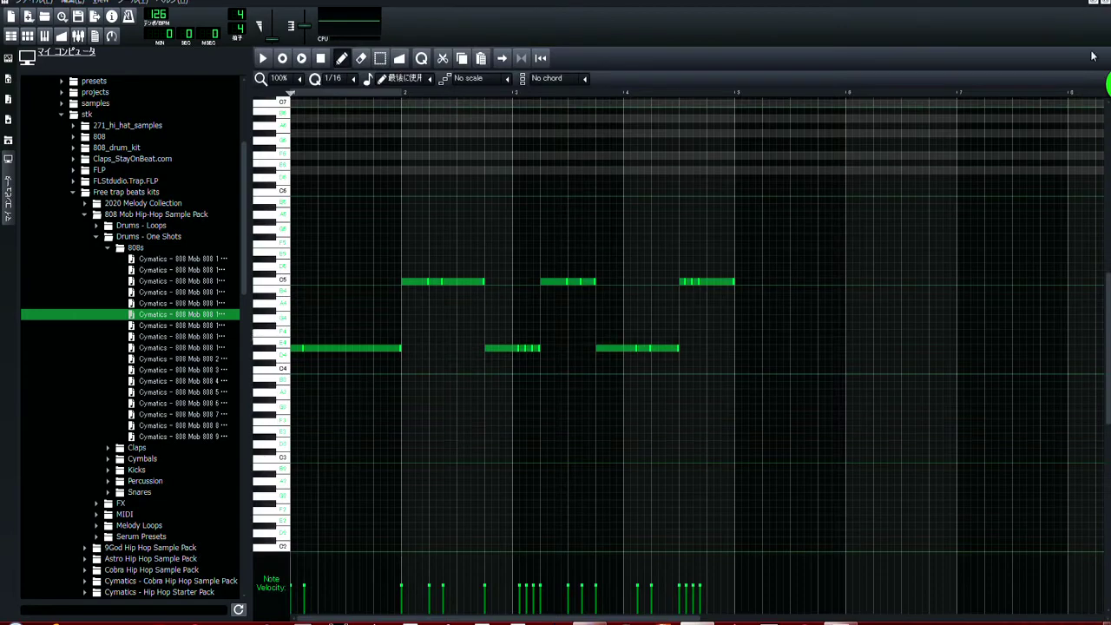
{"action": "left_click", "coordinate": [1105, 4]}
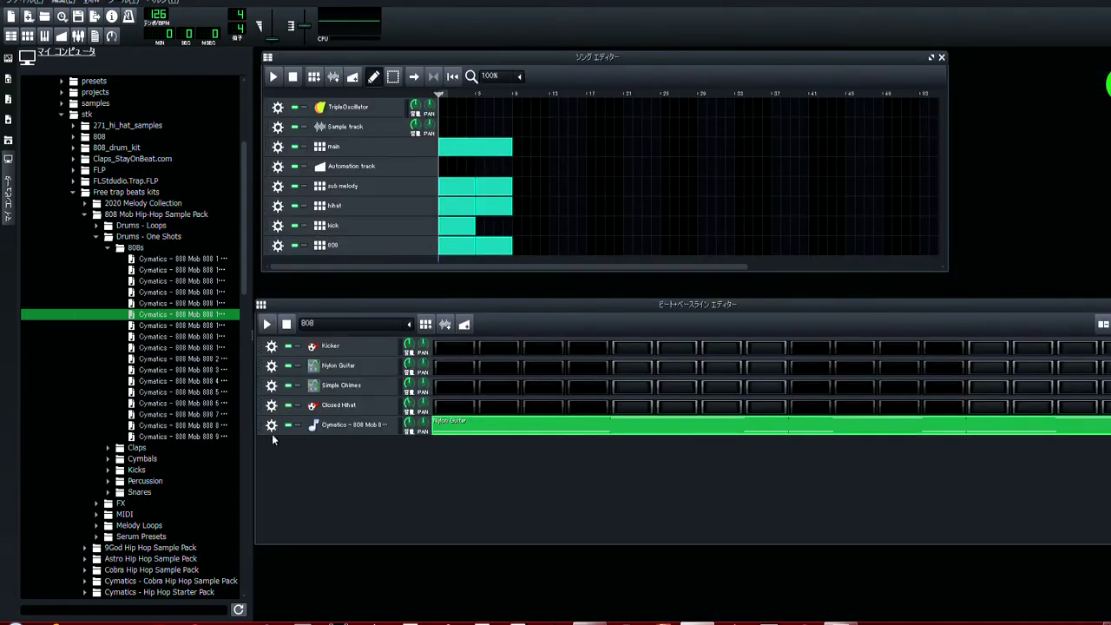
Open the Cymatics 808 sample's settings, move the window beside the pattern, and play the 808 pattern
{"action": "left_click", "coordinate": [375, 426]}
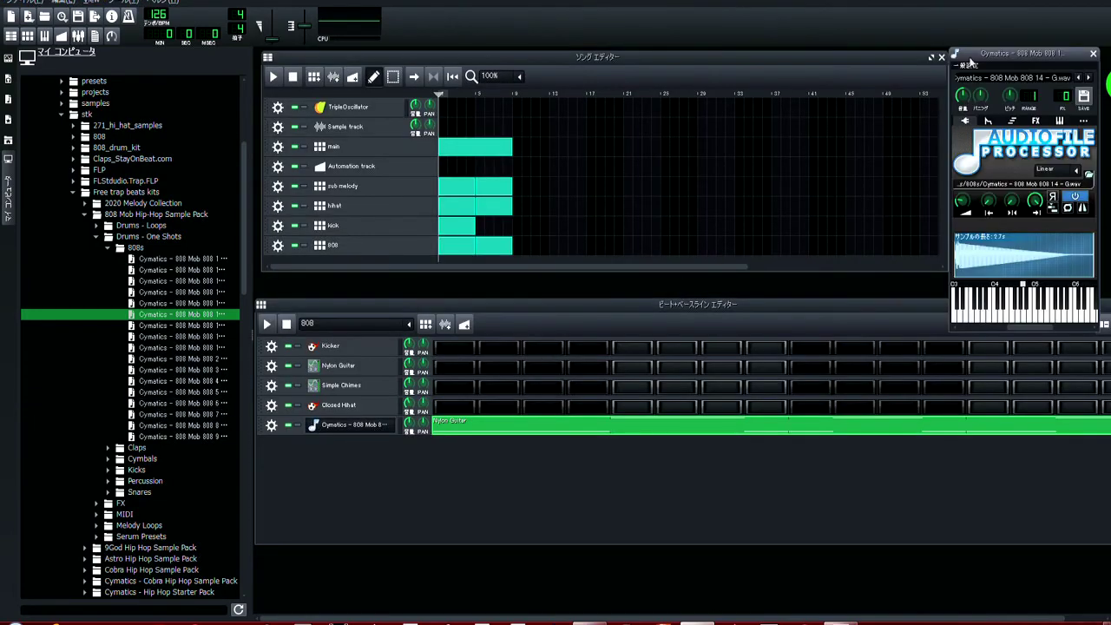
{"action": "left_click_drag", "start_coordinate": [970, 63], "coordinate": [427, 213]}
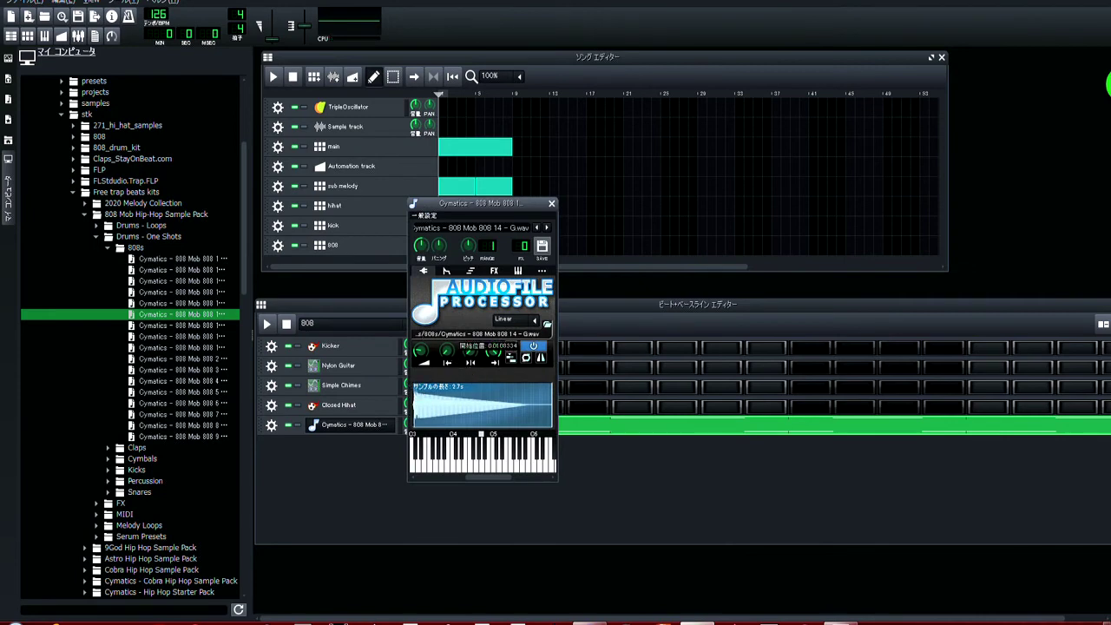
{"action": "left_click", "coordinate": [268, 323]}
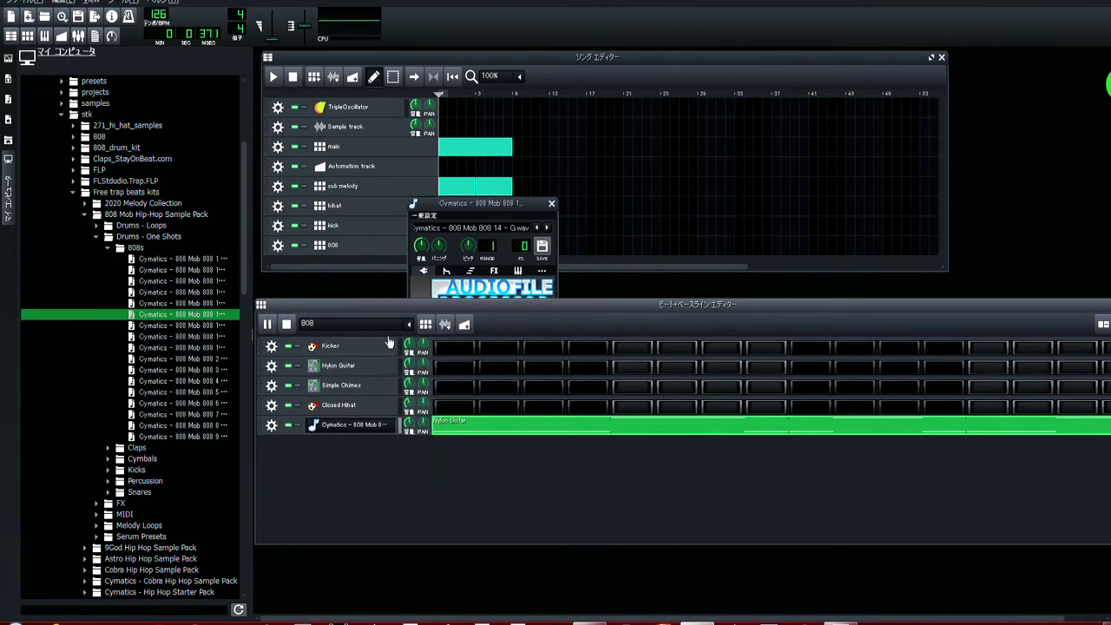
{"action": "left_click", "coordinate": [462, 209]}
Adjust the 808 sample's start point to trim a little off its beginning while the pattern plays, and close its settings
{"action": "mouse_move", "coordinate": [448, 351]}
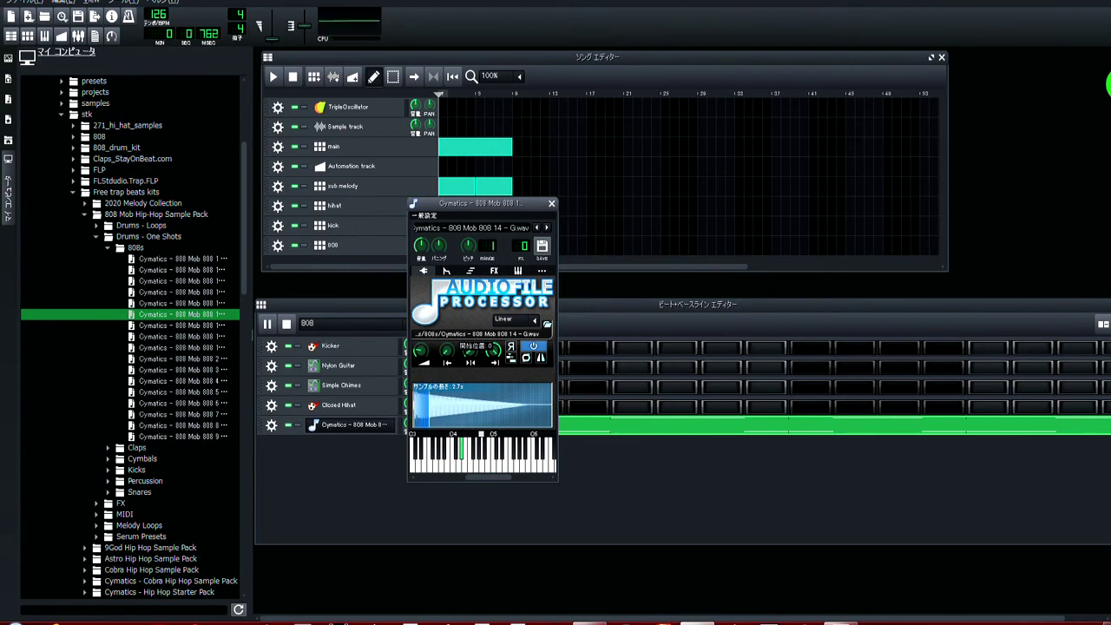
{"action": "left_click_drag", "start_coordinate": [447, 349], "coordinate": [447, 346]}
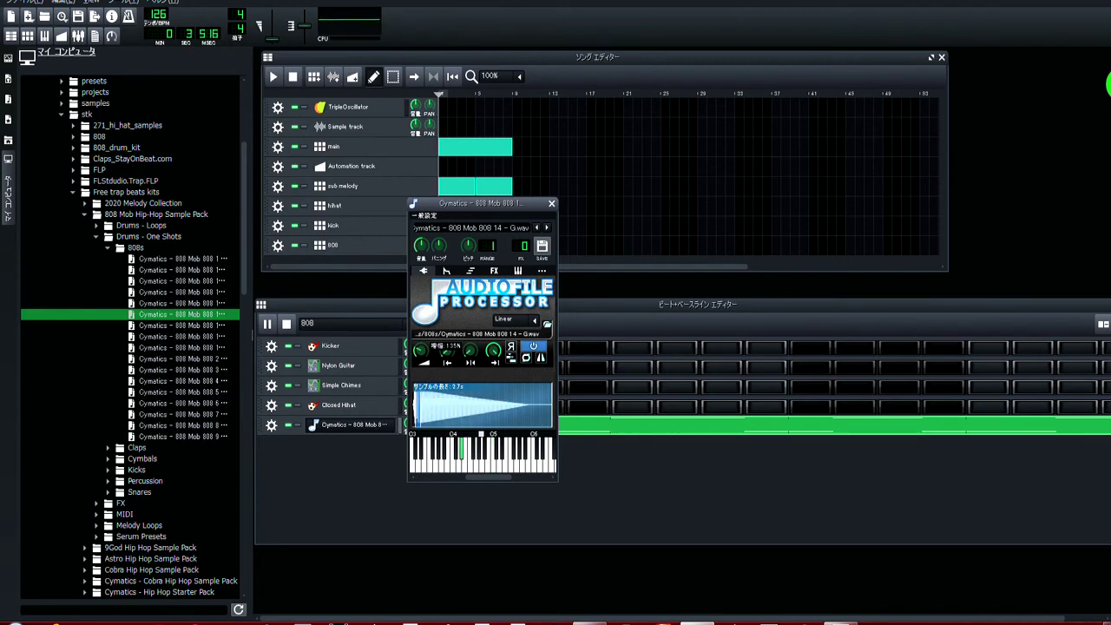
{"action": "left_click_drag", "start_coordinate": [447, 351], "coordinate": [447, 345]}
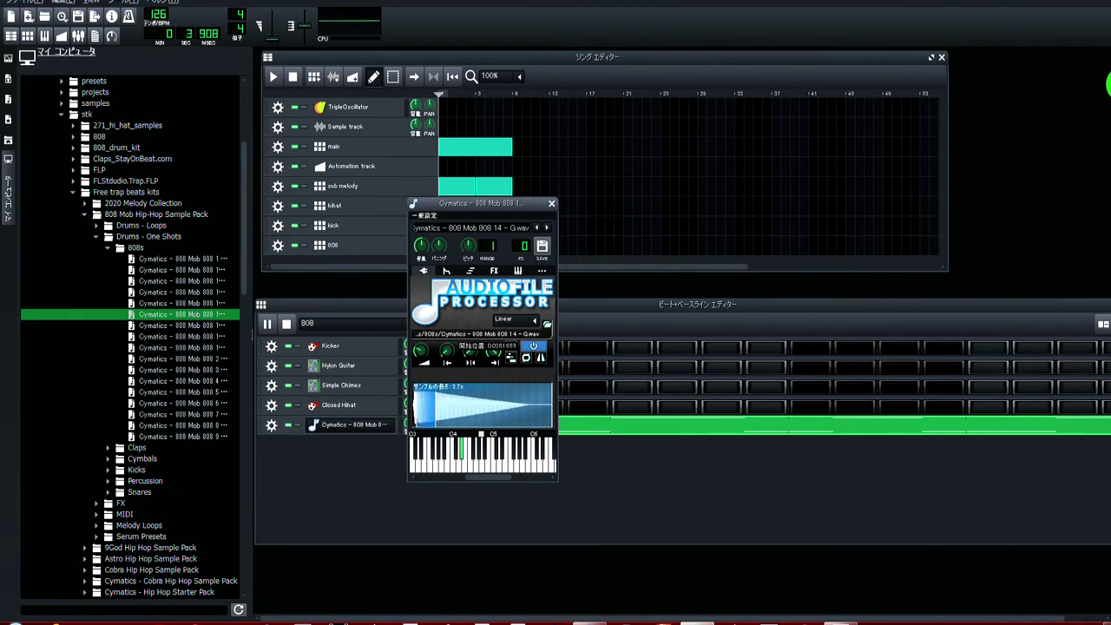
{"action": "left_click_drag", "start_coordinate": [446, 344], "coordinate": [454, 340]}
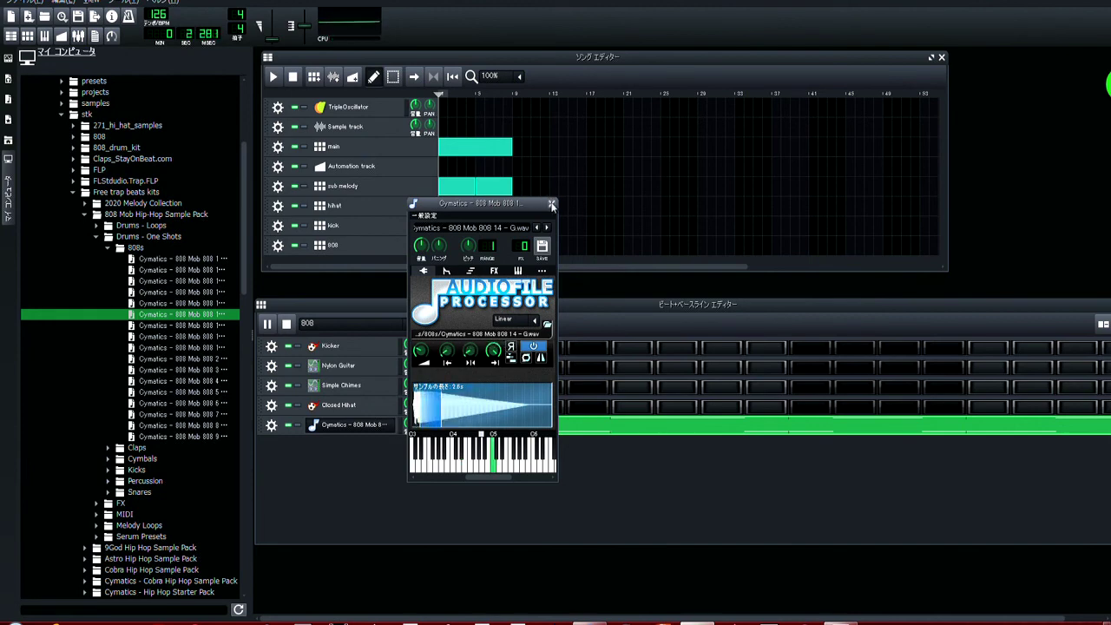
{"action": "left_click", "coordinate": [552, 203]}
Add a second kick block at bar 5 and play the song through
{"action": "left_click", "coordinate": [272, 76]}
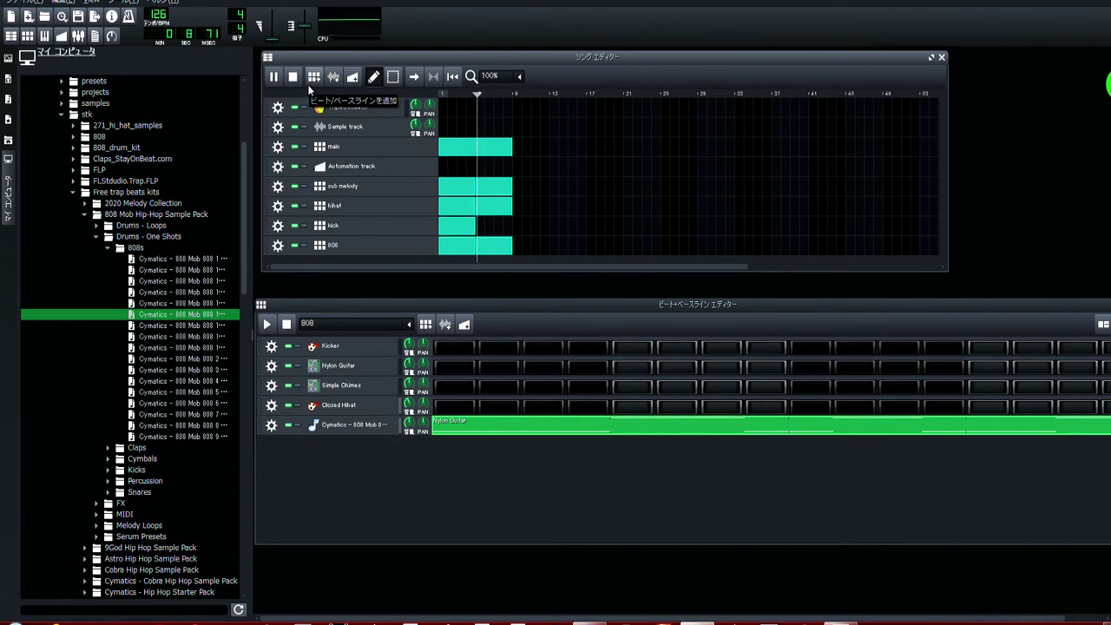
{"action": "left_click", "coordinate": [477, 225]}
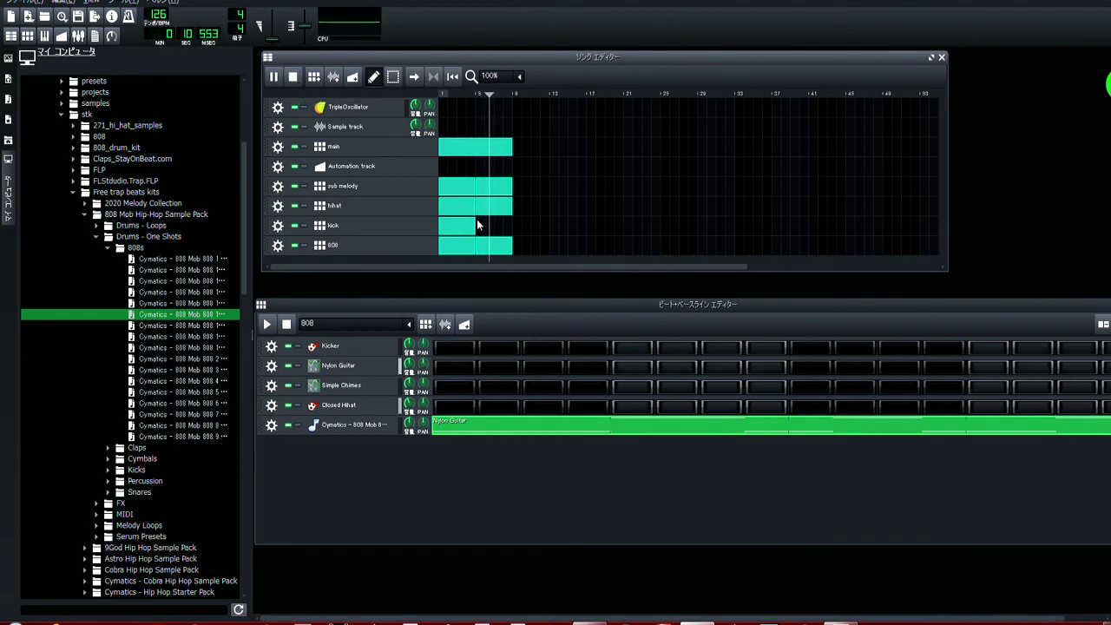
{"action": "left_click", "coordinate": [293, 76]}
{"action": "left_click", "coordinate": [274, 77]}
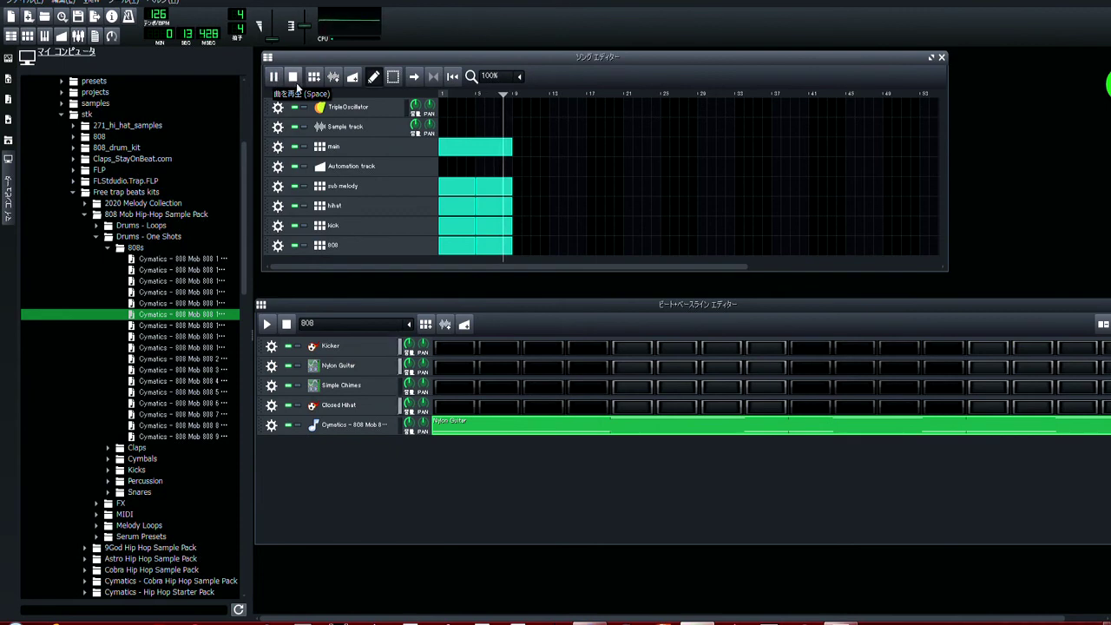
{"action": "left_click", "coordinate": [294, 77]}
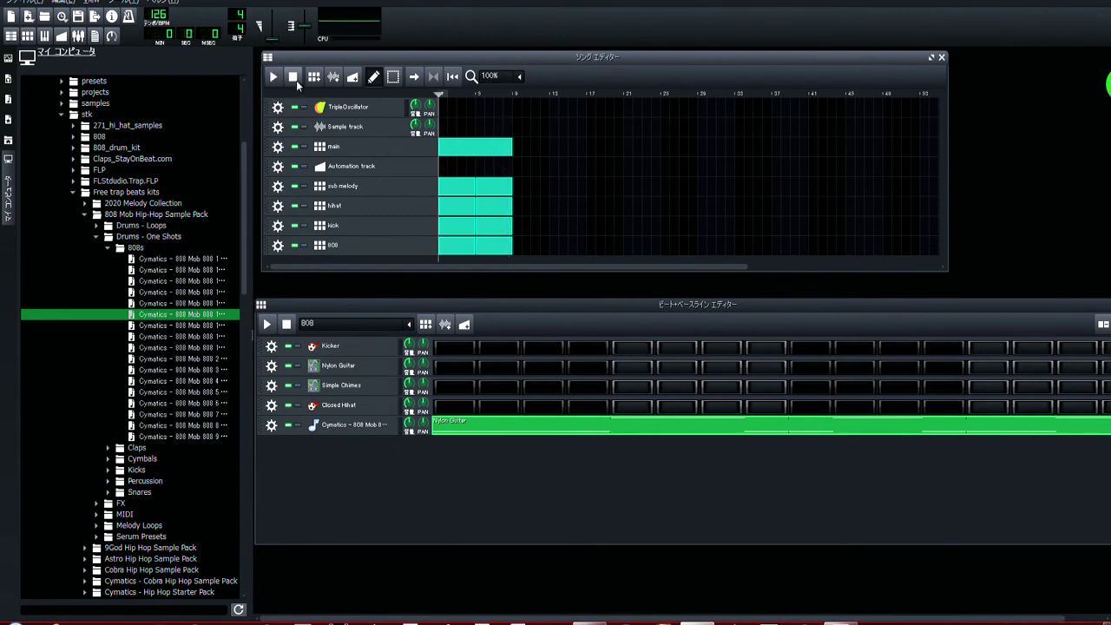